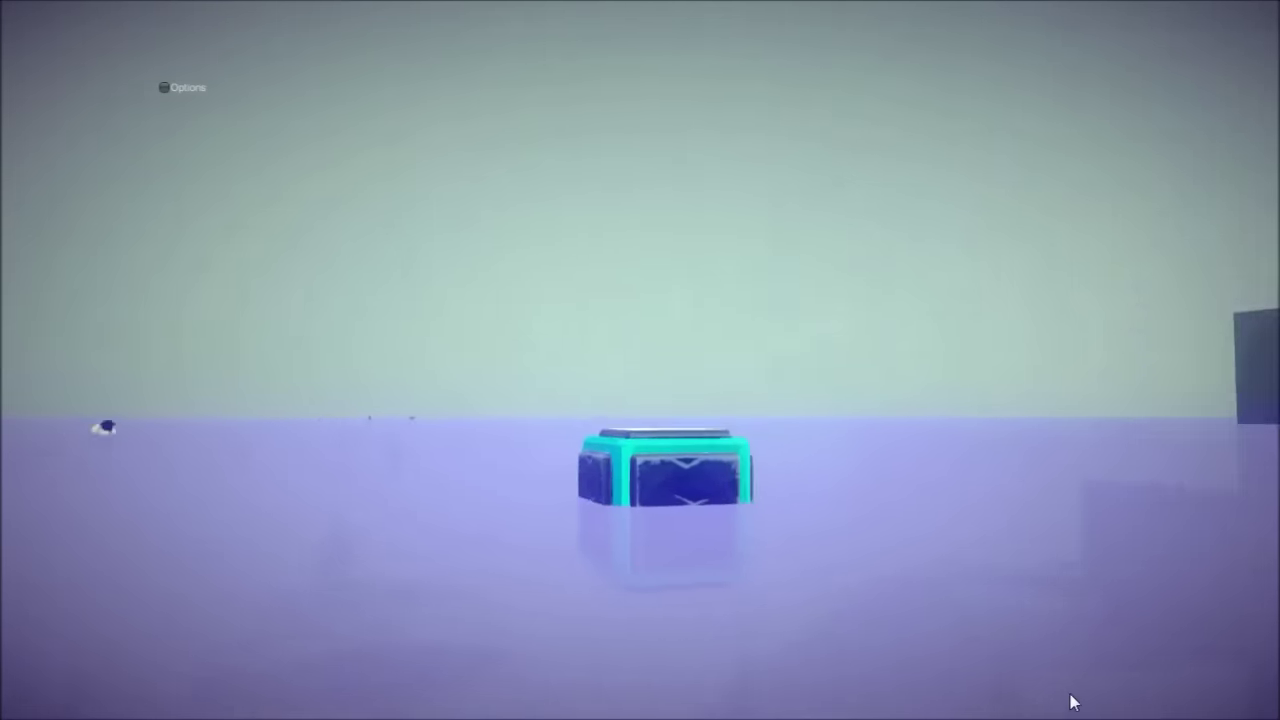
Step: Orbit the view around the foggy level to find and frame the starting block
left_click_drag(1073, 702, 840, 696)
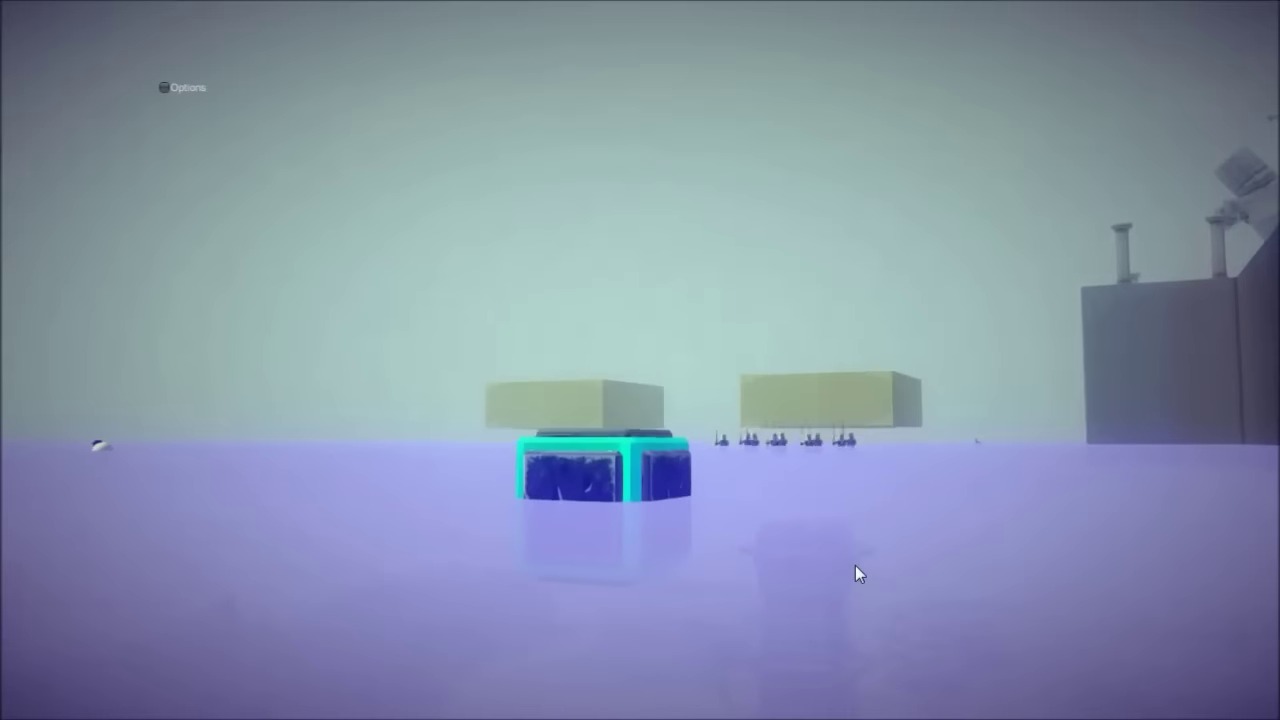
mouse_move(855, 565)
left_mouse_down()
mouse_move(915, 615)
mouse_move(987, 609)
mouse_move(678, 579)
mouse_move(887, 595)
left_mouse_up()
mouse_move(722, 498)
left_mouse_down()
mouse_move(903, 462)
mouse_move(704, 515)
mouse_move(750, 533)
mouse_move(518, 495)
mouse_move(732, 553)
mouse_move(957, 559)
mouse_move(718, 545)
mouse_move(823, 545)
mouse_move(783, 531)
mouse_move(811, 527)
left_mouse_up()
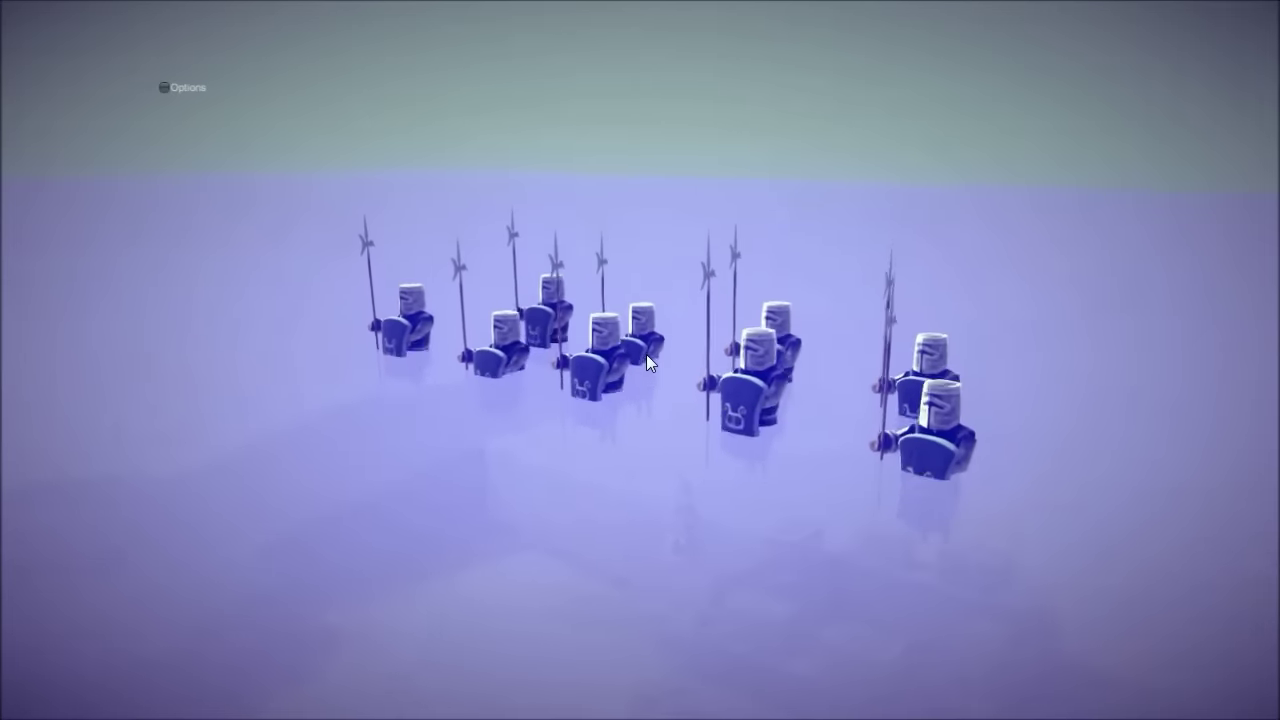
scroll(646, 348, "down", 5)
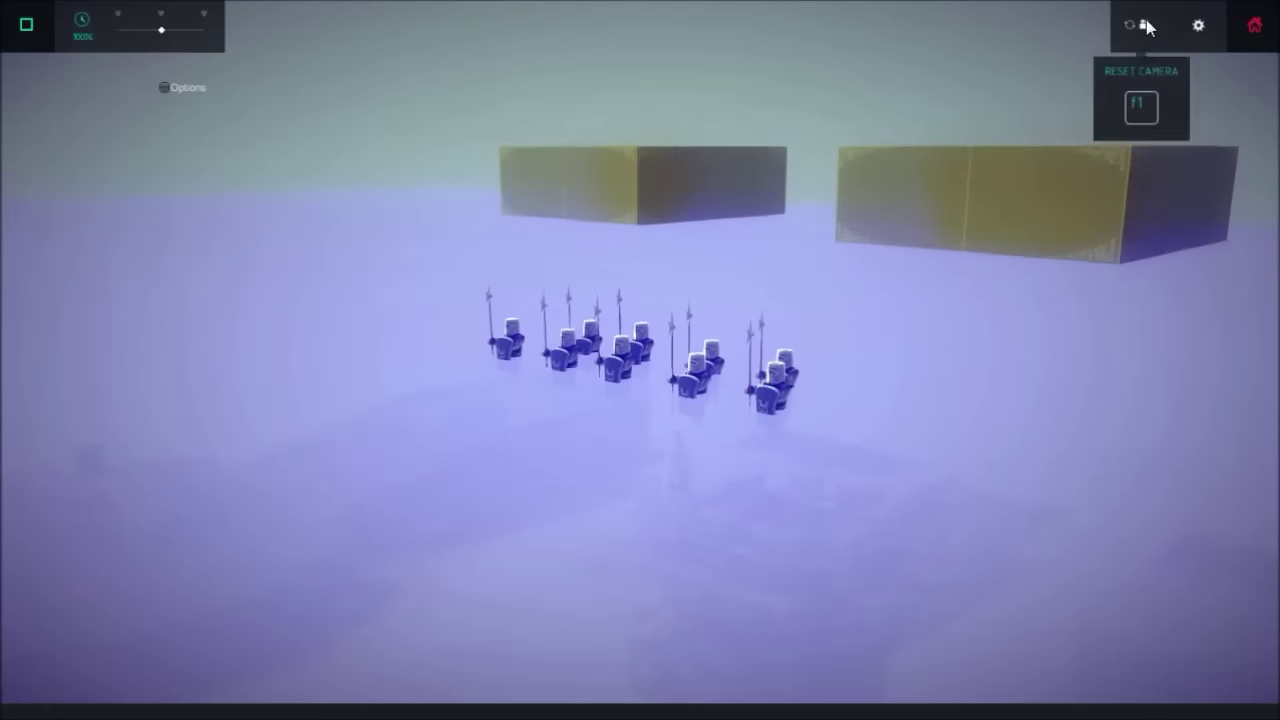
mouse_move(1015, 60)
left_mouse_down()
mouse_move(775, 315)
mouse_move(1132, 236)
mouse_move(1220, 266)
mouse_move(1082, 293)
left_mouse_up()
scroll(751, 320, "up", 3)
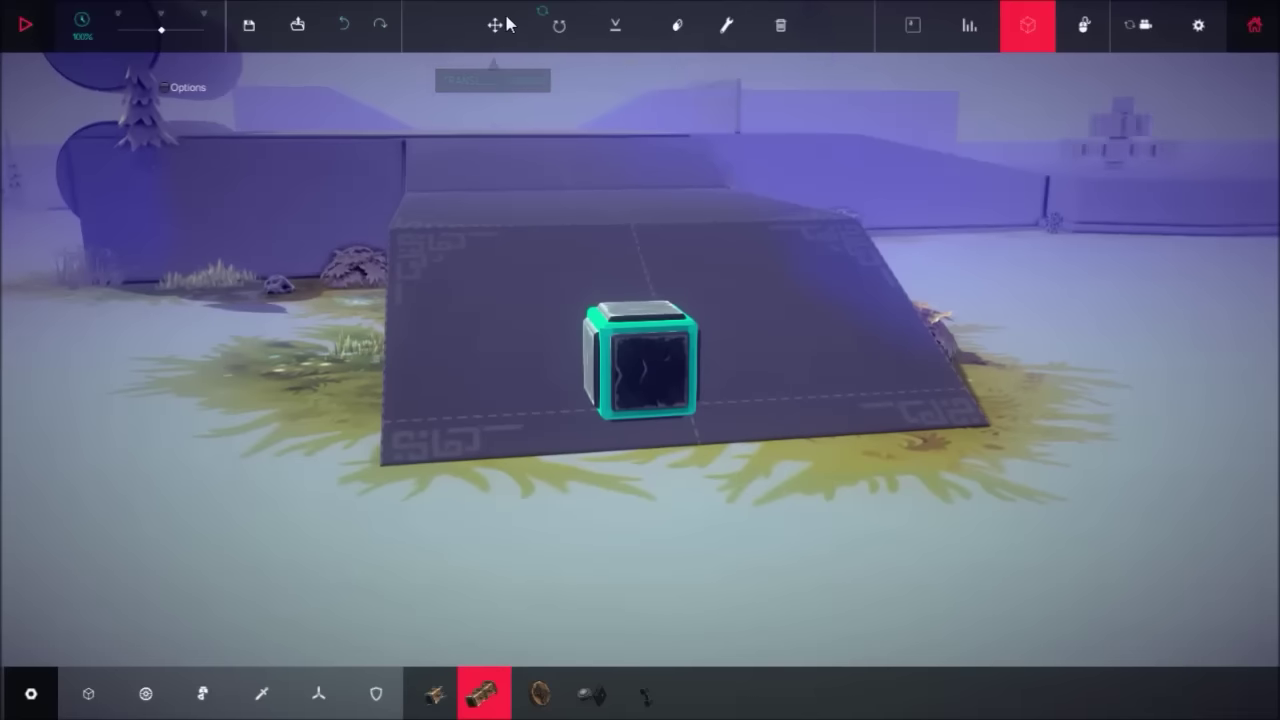
scroll(594, 210, "down", 5)
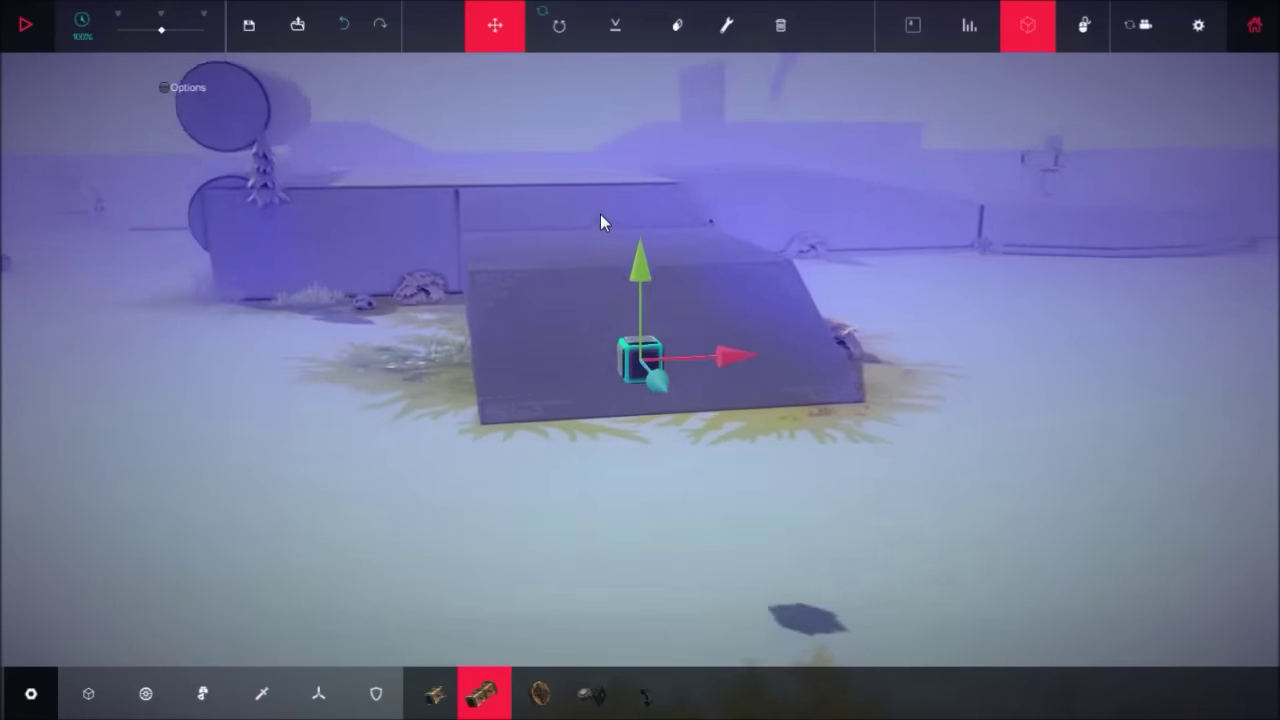
scroll(618, 258, "down", 5)
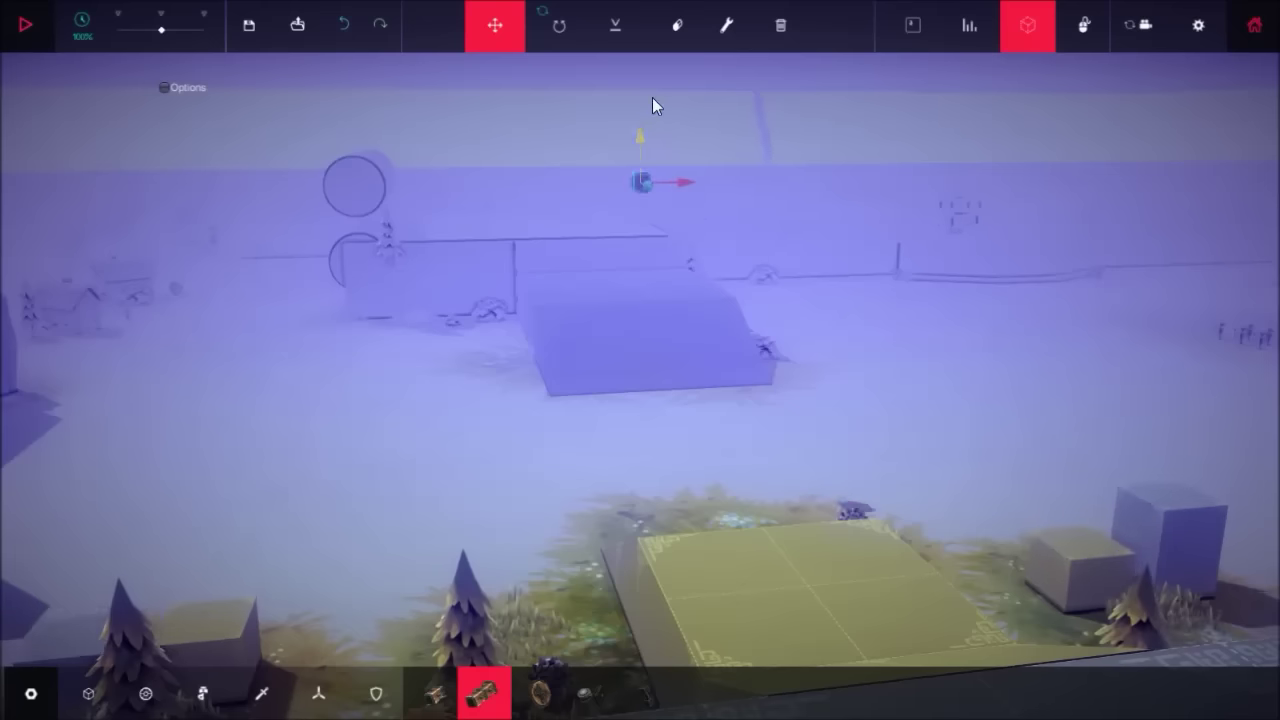
scroll(638, 316, "down", 5)
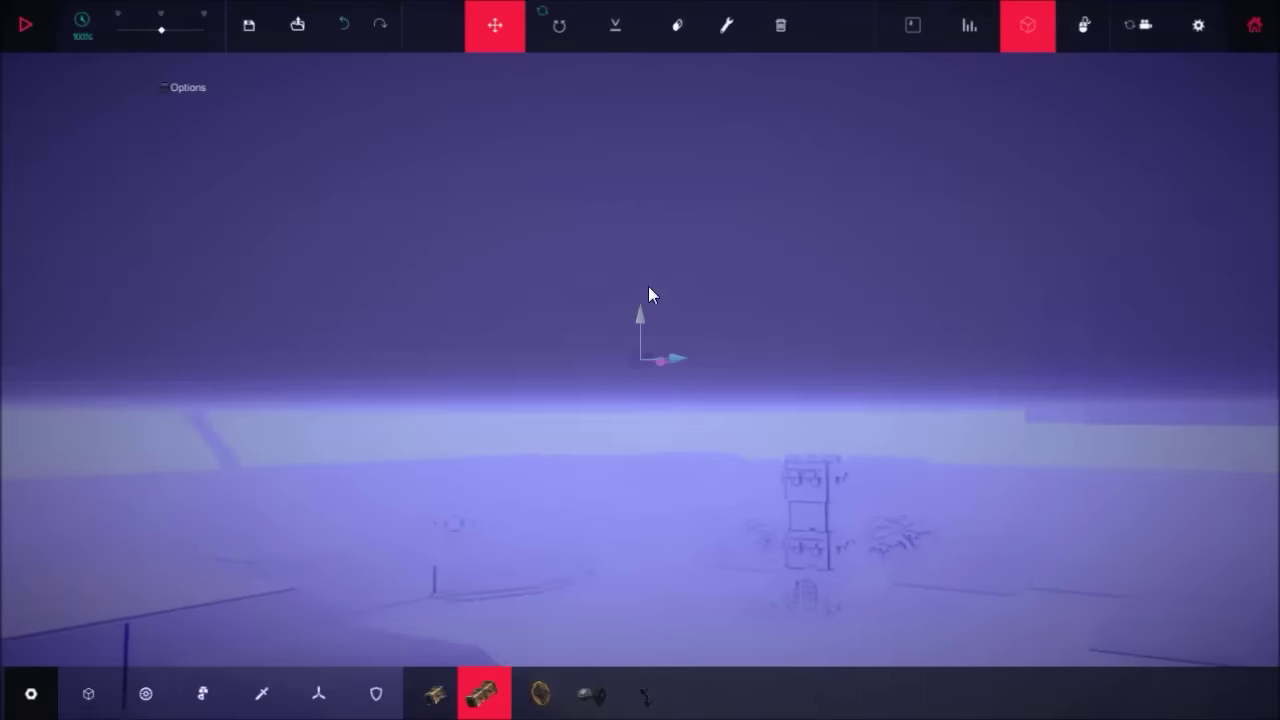
scroll(648, 286, "up", 5)
scroll(640, 334, "up", 3)
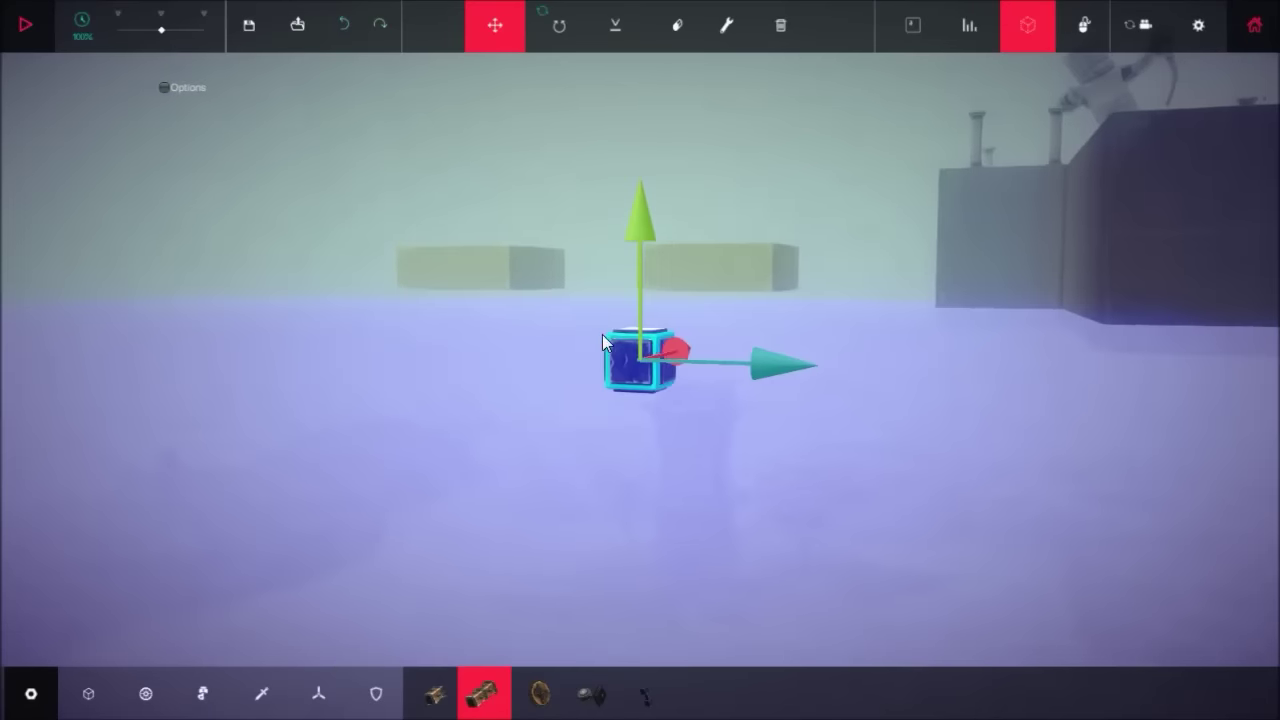
scroll(606, 334, "up", 3)
left_click_drag(612, 334, 526, 391)
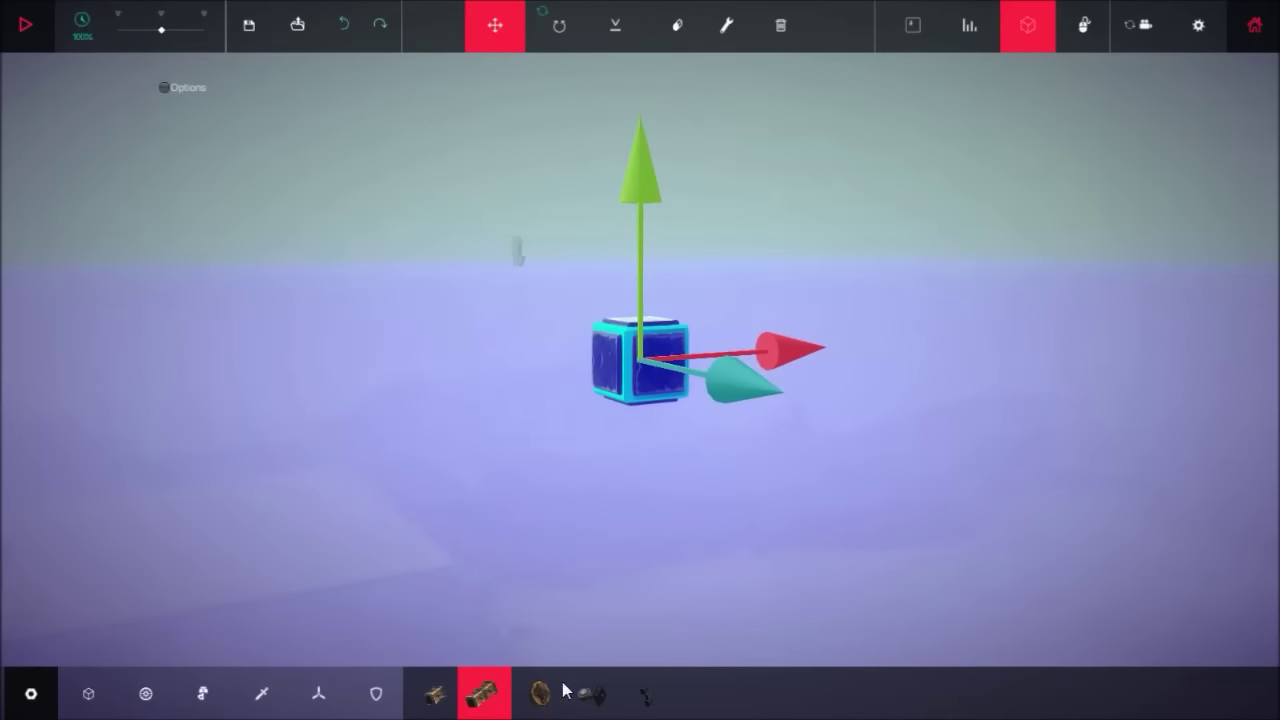
Step: Build a flat square grid of wooden blocks around the starting block and start a test run
mouse_move(624, 487)
left_mouse_down()
mouse_move(817, 373)
mouse_move(698, 388)
left_mouse_up()
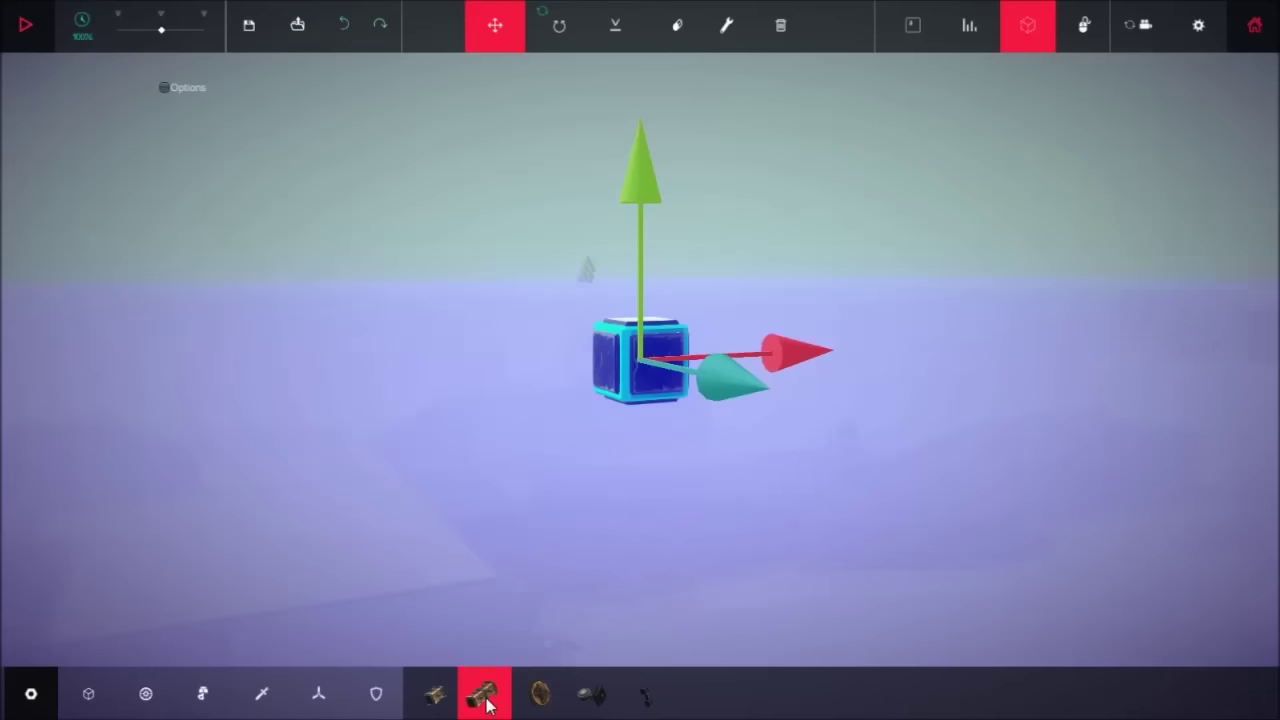
left_click(652, 374)
left_click_drag(576, 386, 887, 332)
left_click(624, 344)
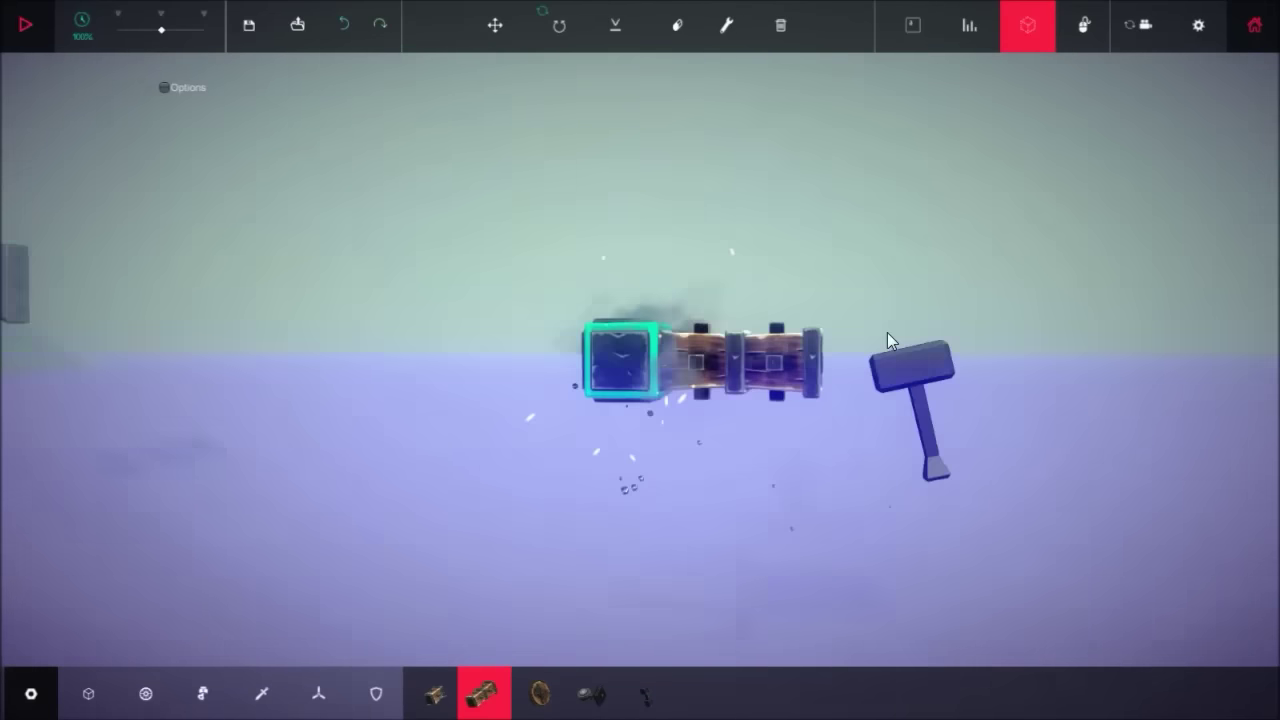
left_click(624, 350)
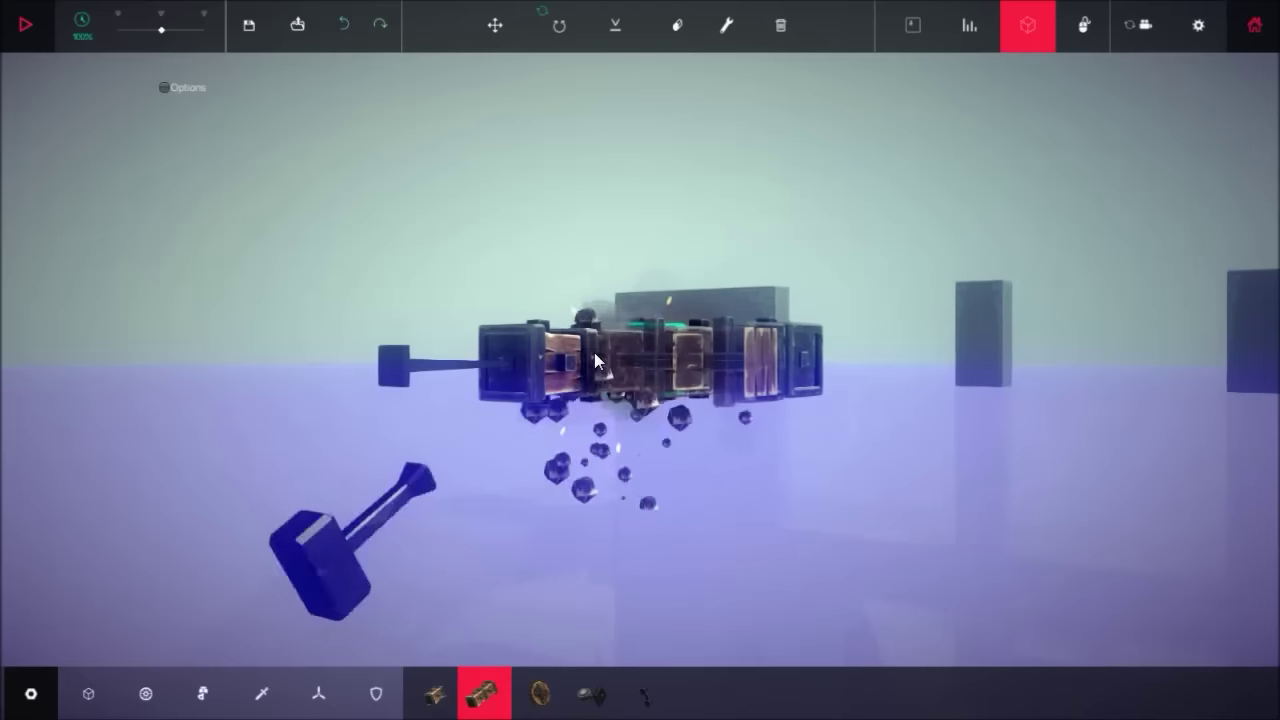
mouse_move(594, 352)
left_mouse_down()
mouse_move(444, 352)
mouse_move(663, 358)
mouse_move(534, 503)
mouse_move(680, 374)
mouse_move(733, 360)
mouse_move(702, 380)
mouse_move(622, 386)
mouse_move(369, 354)
left_mouse_up()
left_click(733, 366)
left_click(660, 385)
left_click(428, 376)
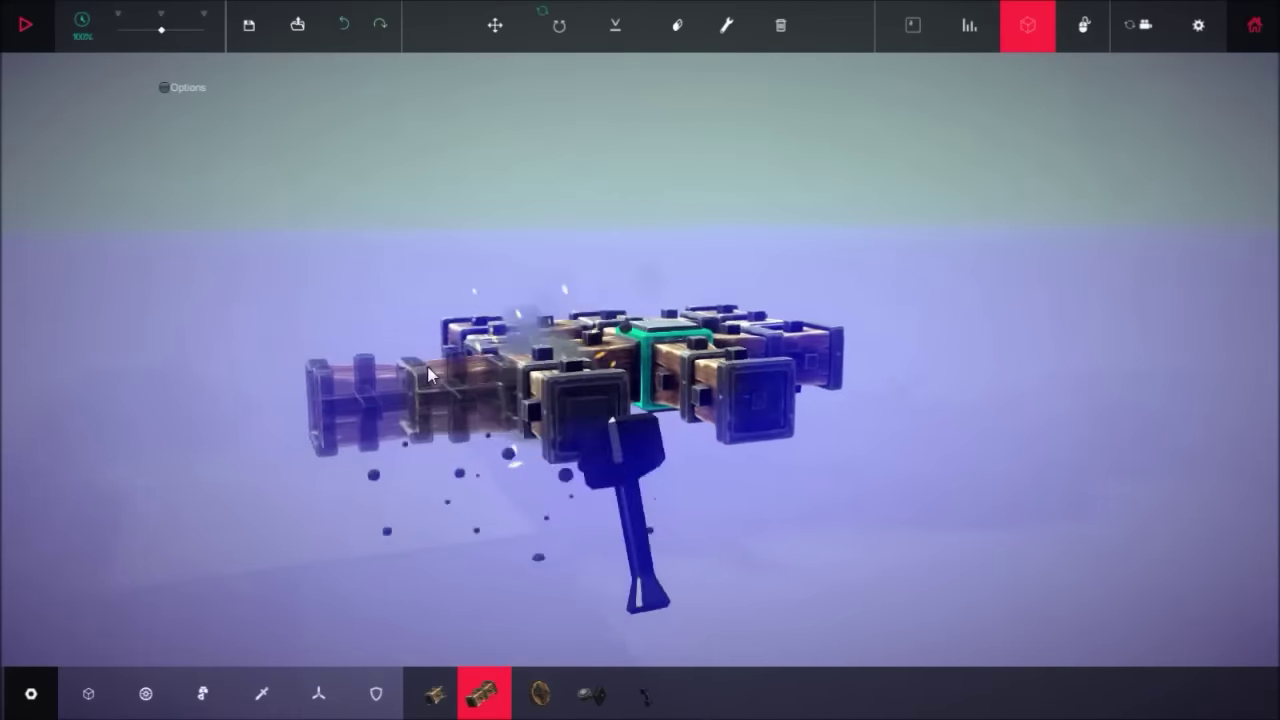
mouse_move(424, 354)
left_mouse_down()
mouse_move(648, 406)
mouse_move(783, 378)
mouse_move(574, 440)
mouse_move(652, 352)
mouse_move(562, 305)
mouse_move(618, 294)
left_mouse_up()
key("space")
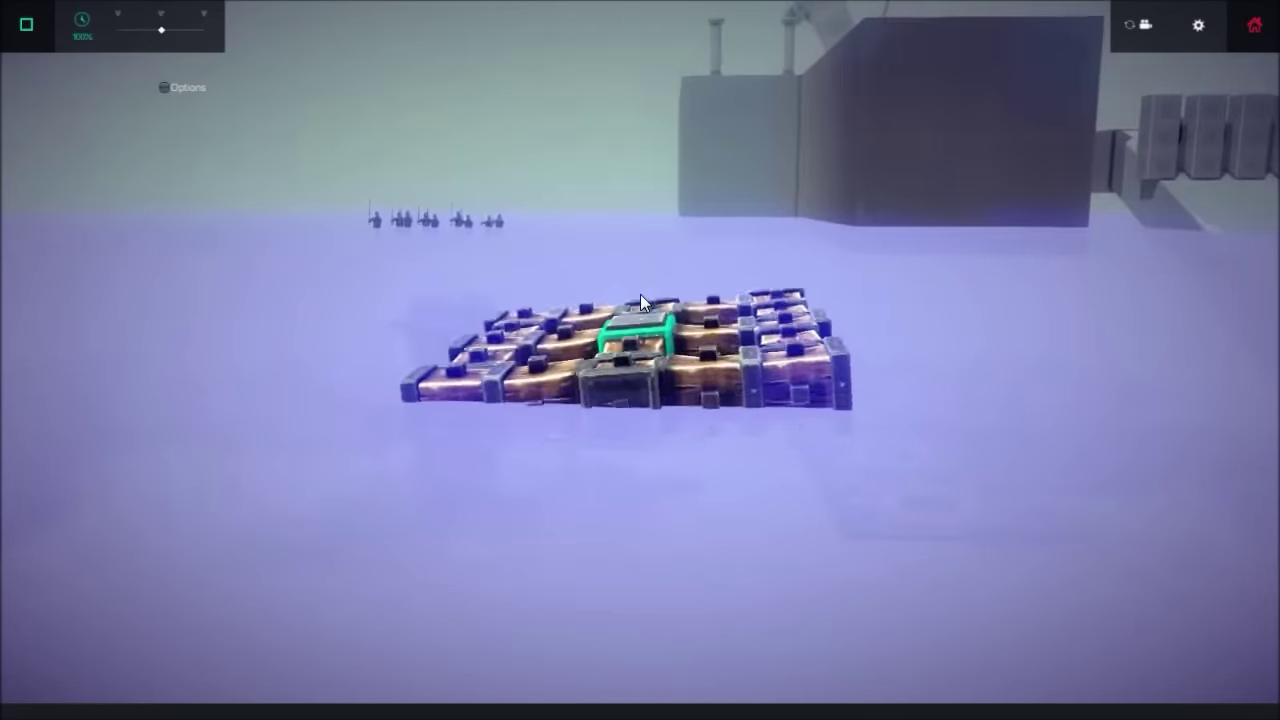
Step: End the floating test so the wooden raft returns to build mode
key("space")
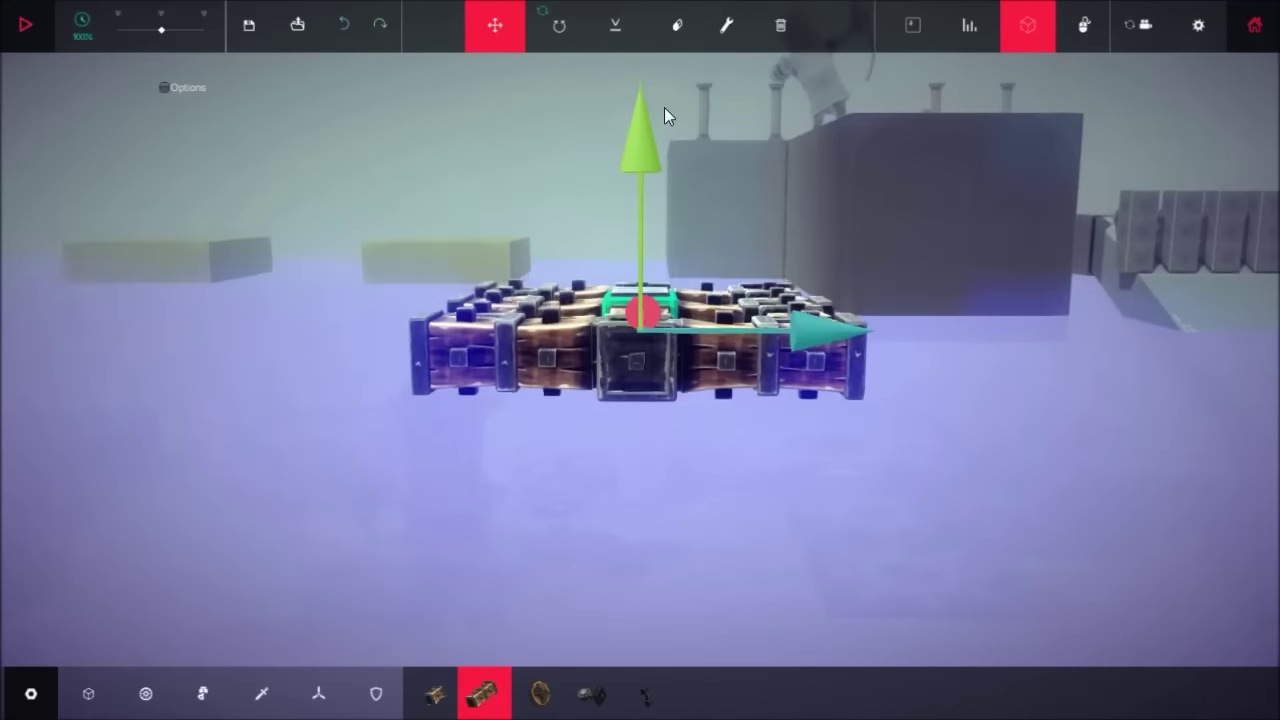
Step: Mount motor wheels in a three-by-three grid under the raft, then start a simulation
left_click_drag(664, 107, 588, 480)
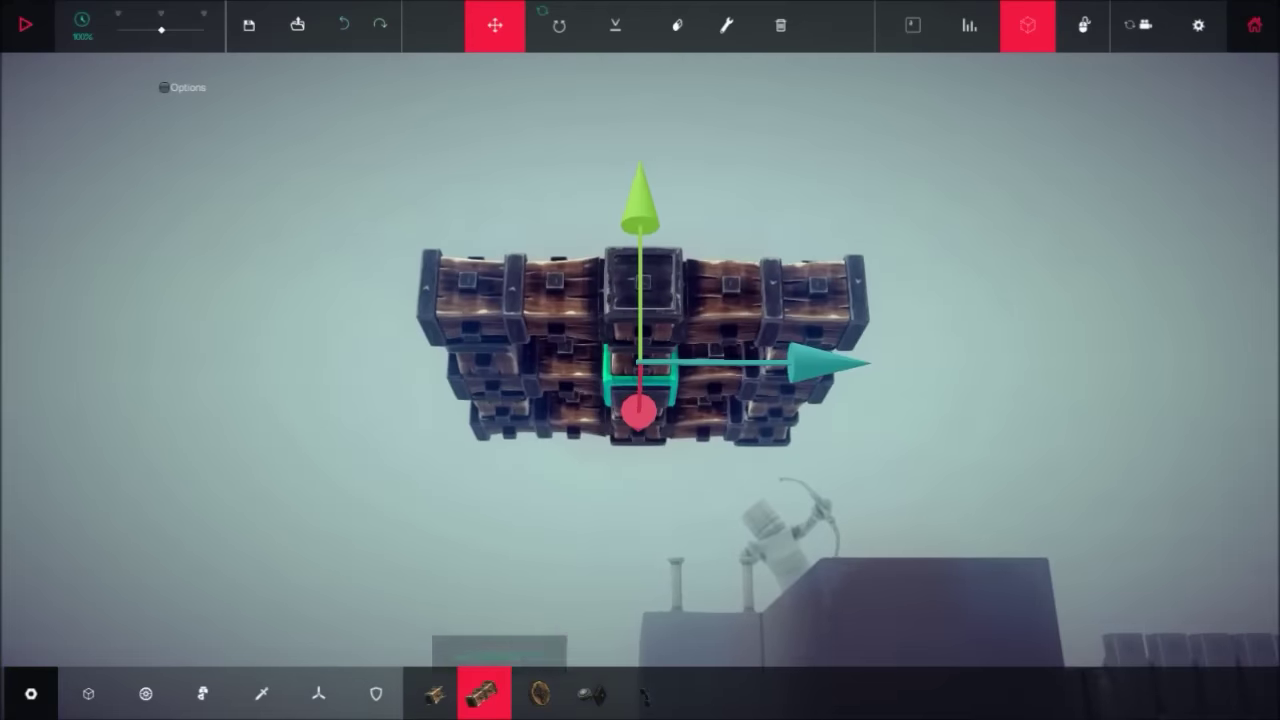
left_click(538, 693)
left_click(470, 340)
left_click(650, 270)
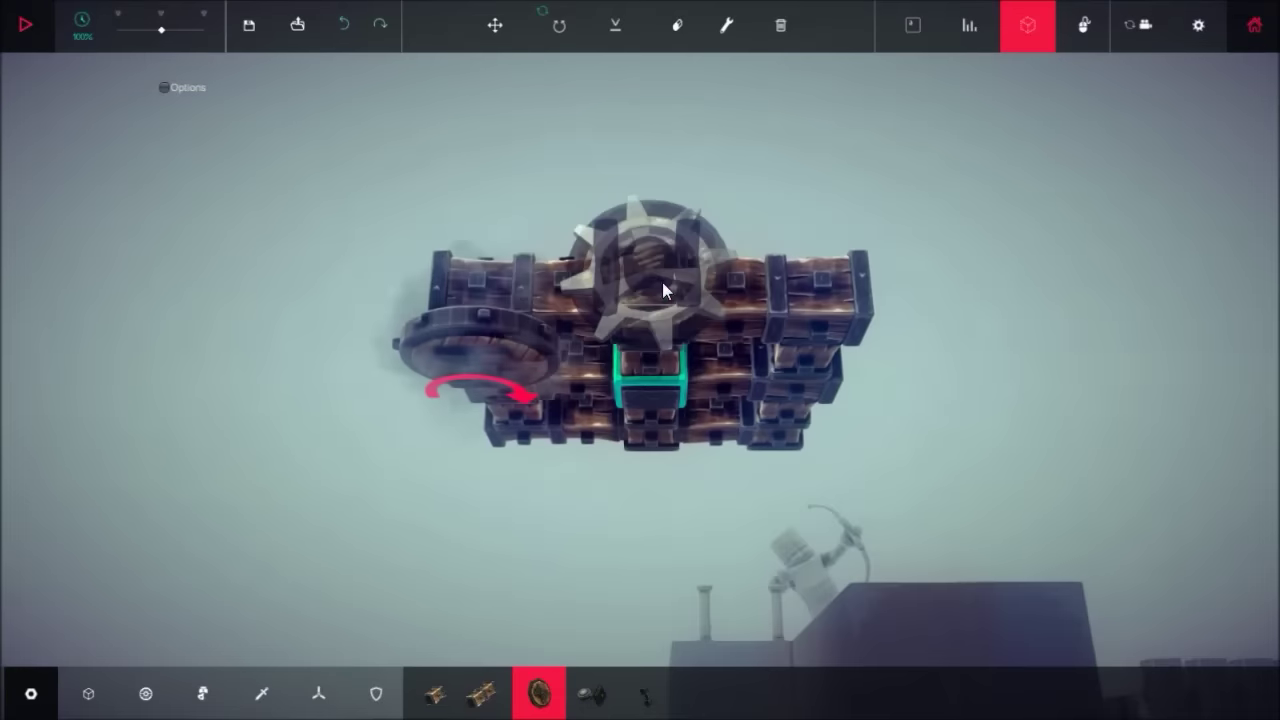
left_click(785, 326)
left_click_drag(785, 326, 606, 306)
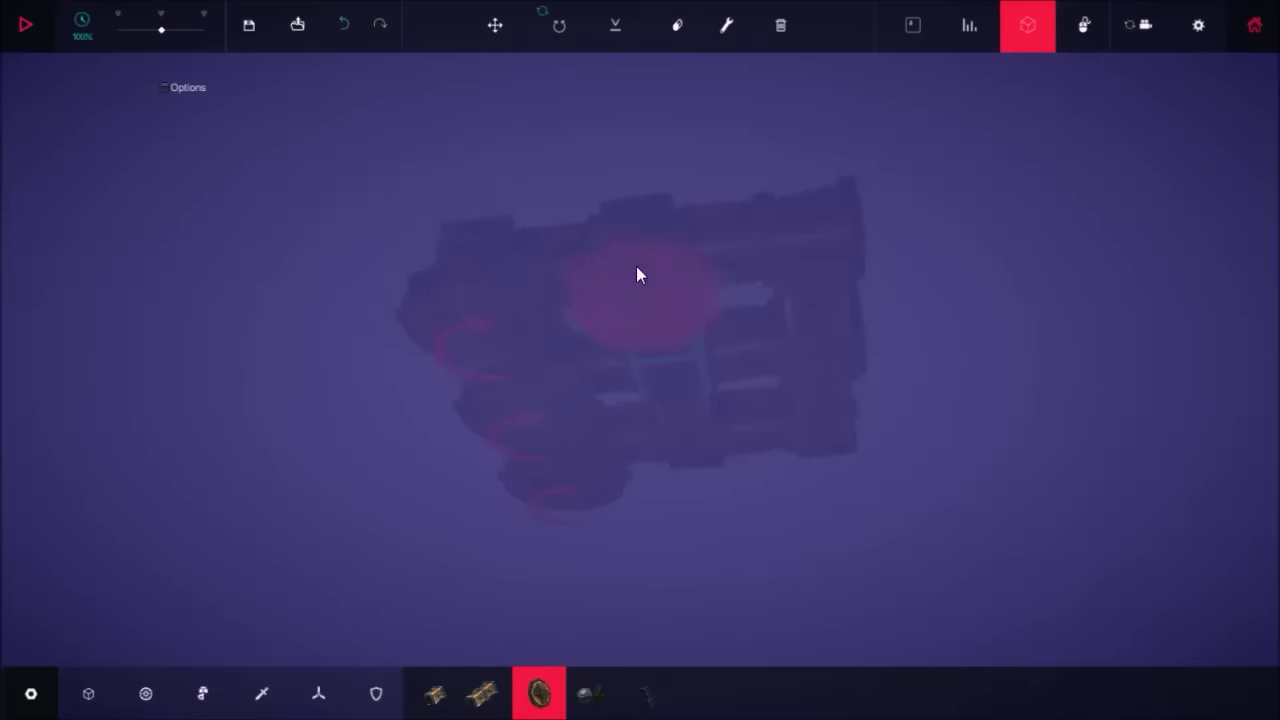
left_click_drag(670, 378, 536, 278)
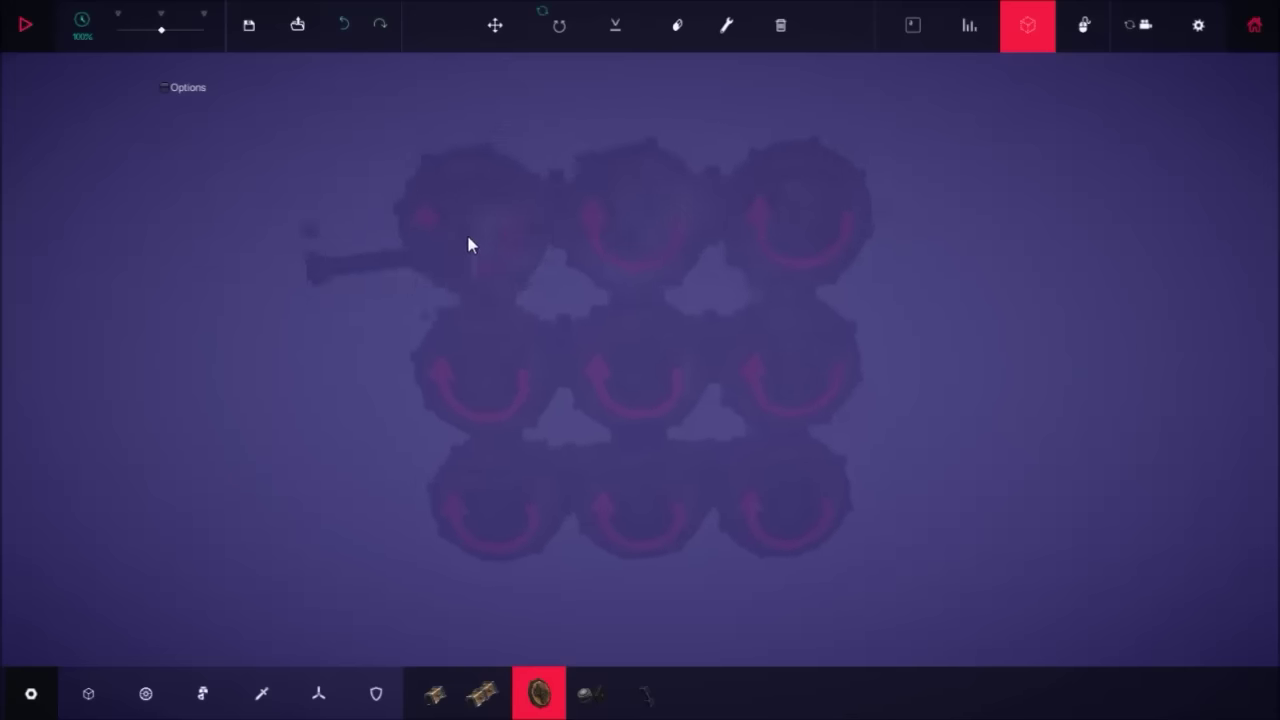
left_click_drag(504, 190, 634, 350)
key("space")
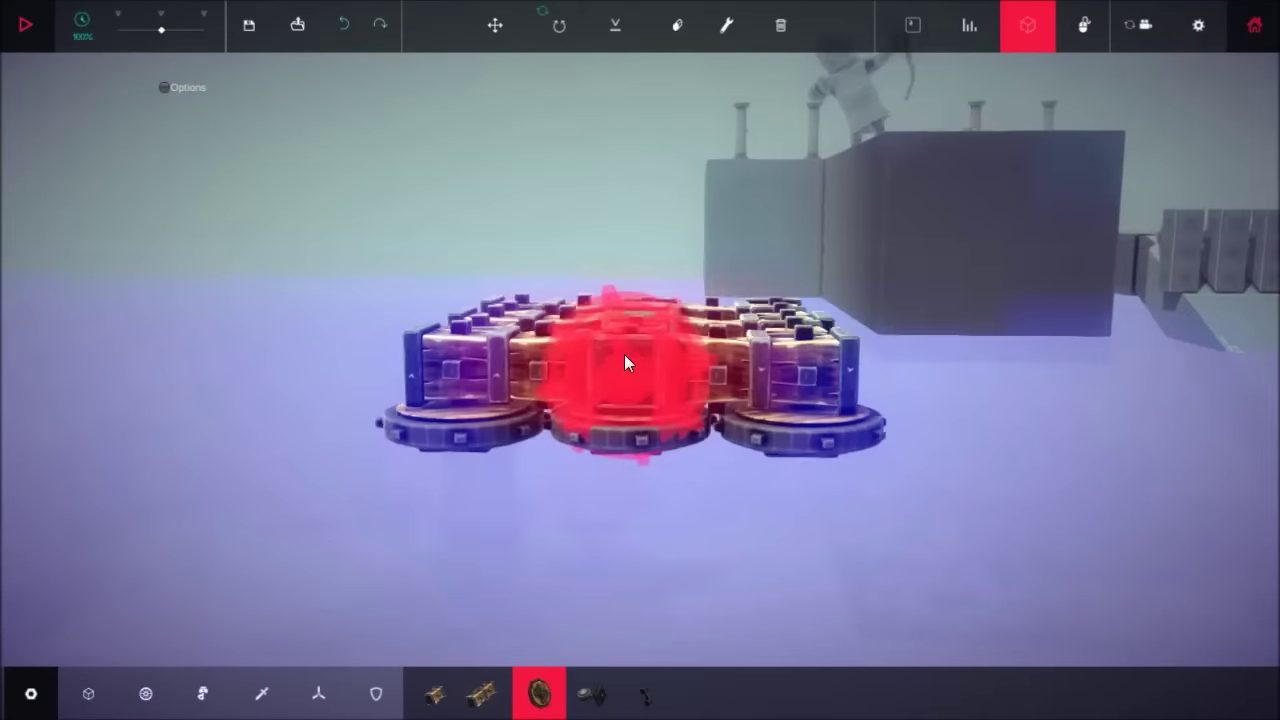
scroll(560, 407, "down", 3)
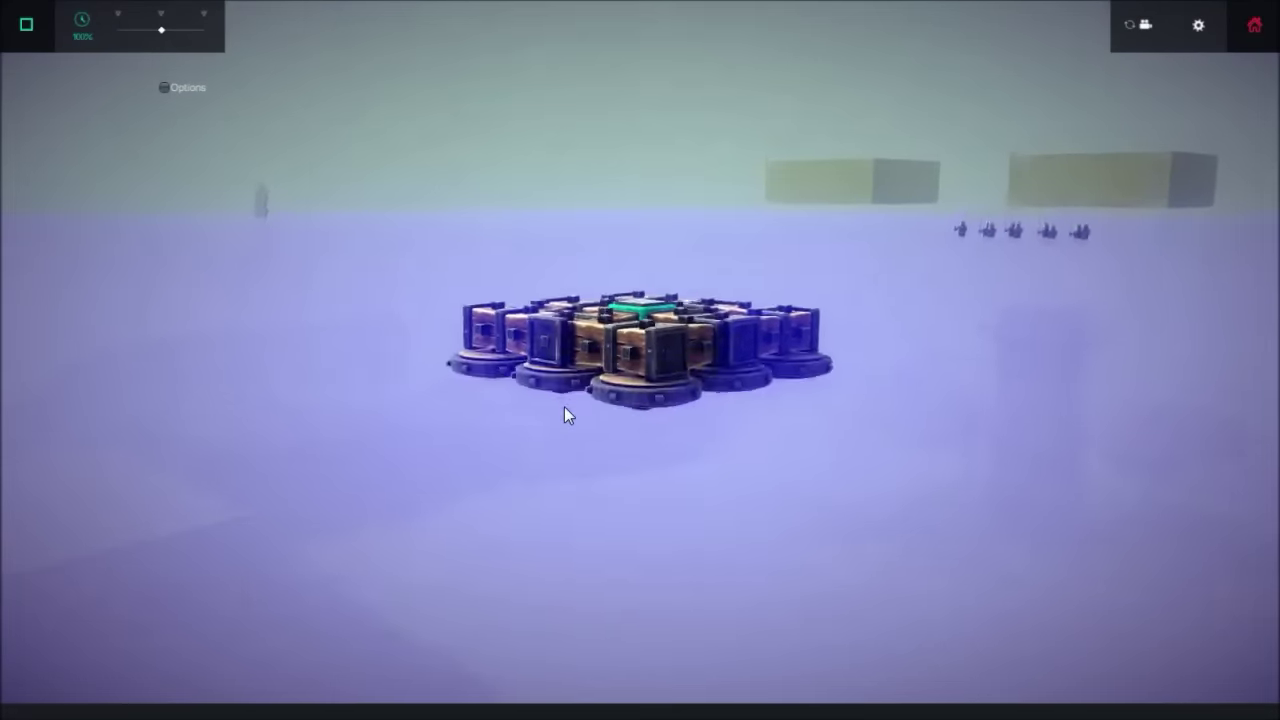
Step: Orbit around the wheeled raft as it floats on the water
left_click_drag(560, 407, 630, 432)
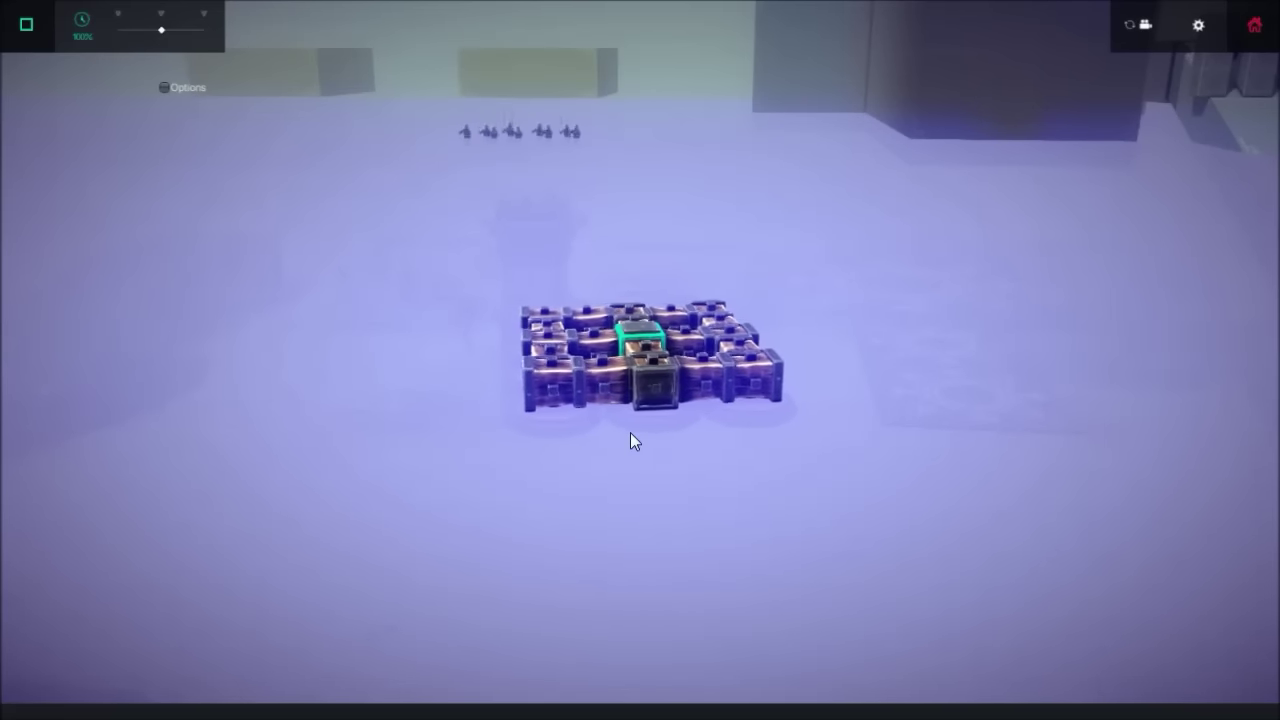
Step: Stop the test and bind an underside motor wheel: Forwards to Left arrow, Reverse to Right arrow
key("space")
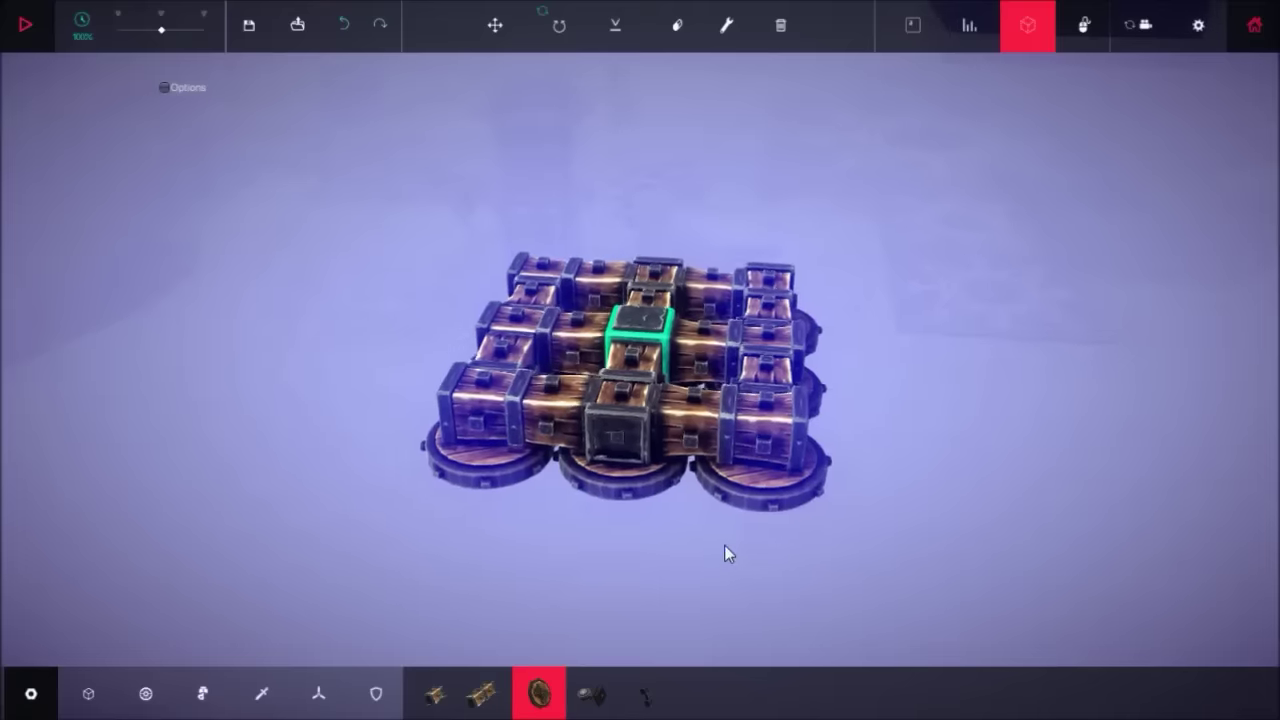
left_click_drag(724, 545, 628, 278)
mouse_move(650, 362)
left_mouse_down()
mouse_move(937, 476)
mouse_move(490, 455)
mouse_move(646, 284)
mouse_move(648, 426)
mouse_move(698, 414)
mouse_move(602, 294)
mouse_move(685, 374)
left_mouse_up()
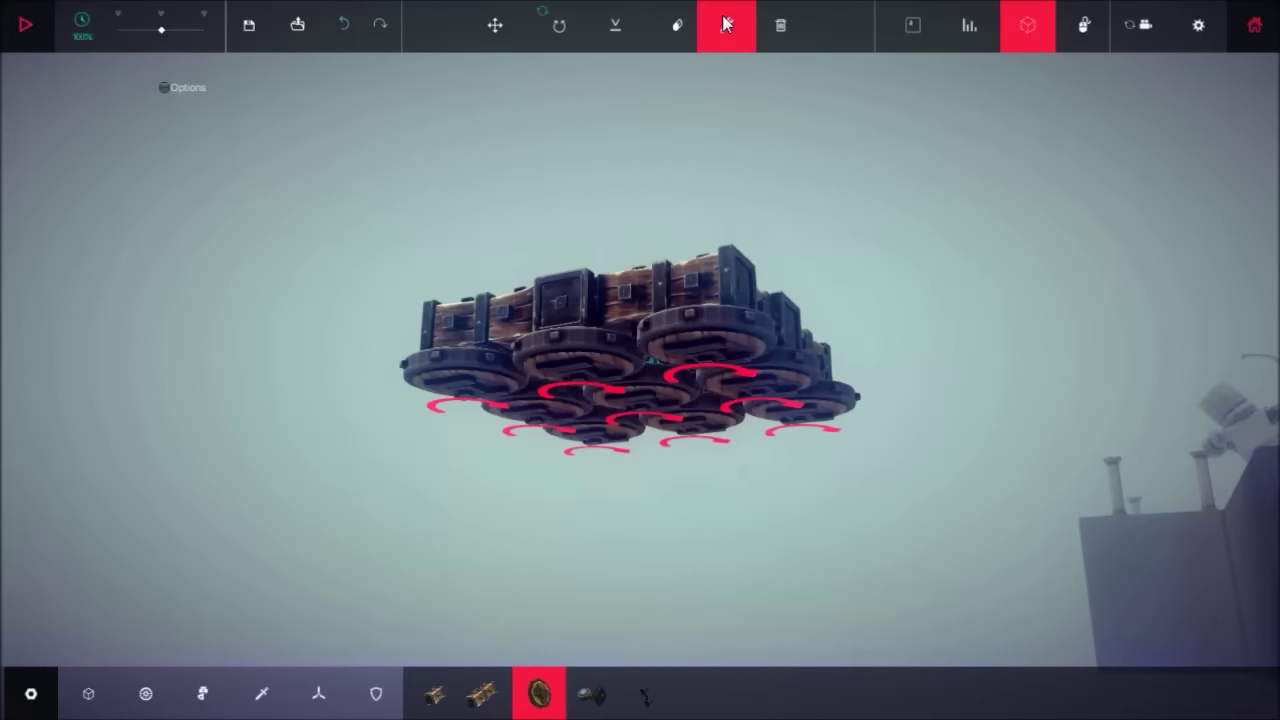
left_click(753, 362)
key("Left")
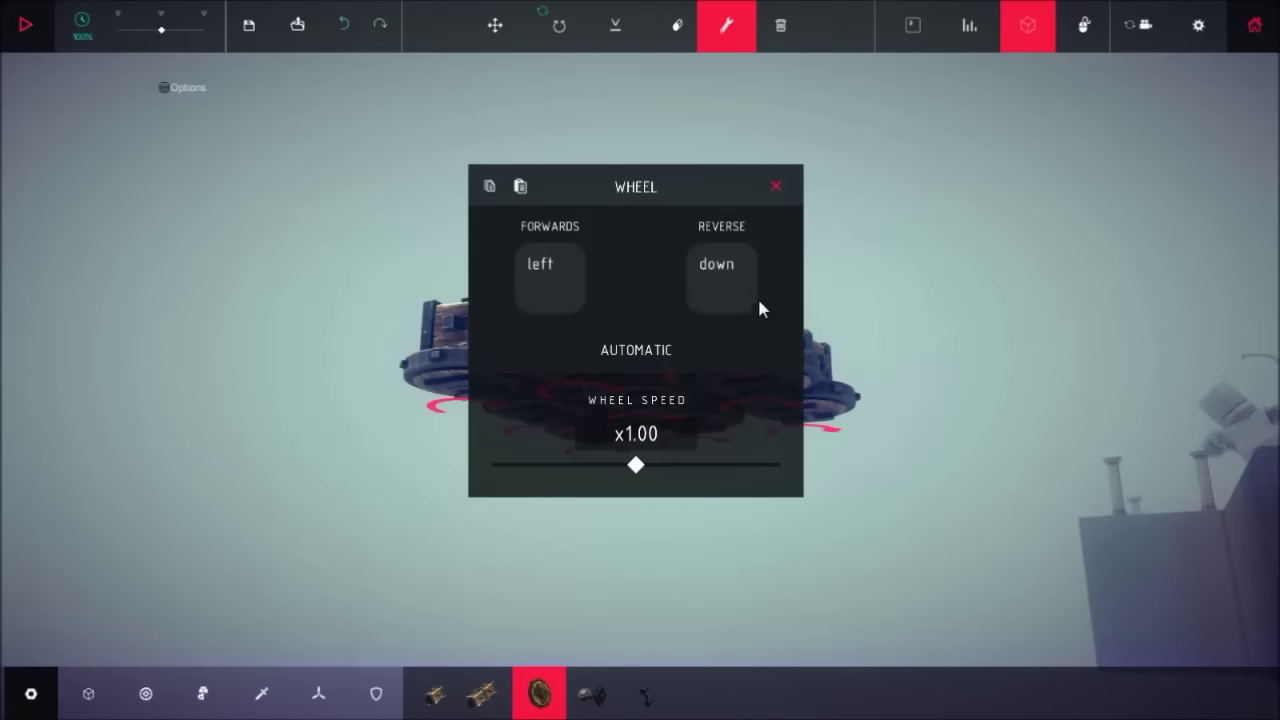
left_click(722, 278)
key("Right")
left_click_drag(643, 188, 253, 175)
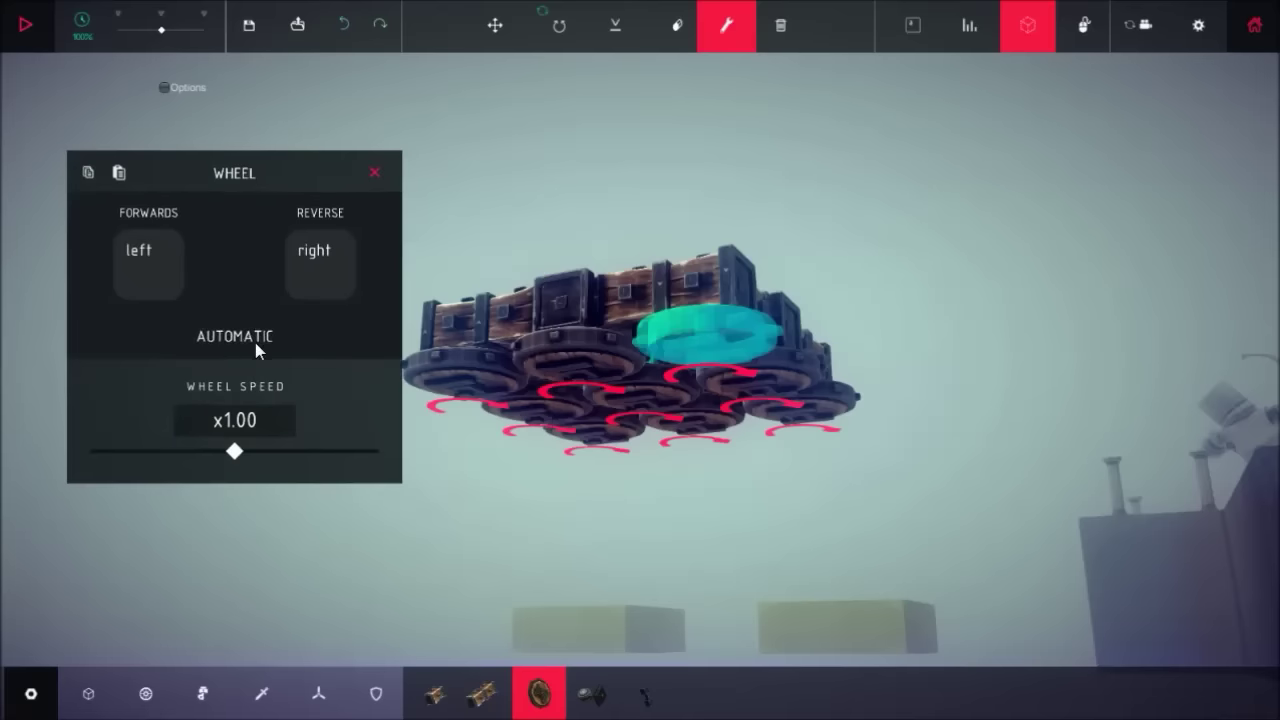
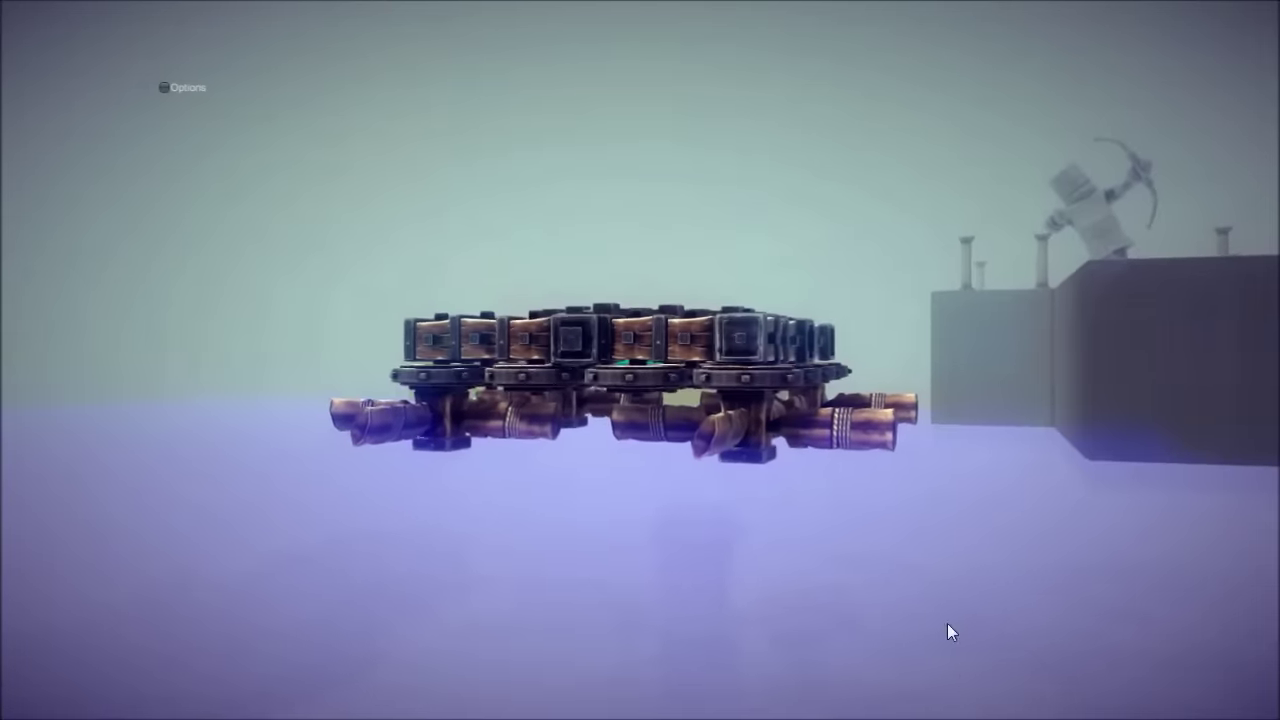
Step: Stop the multi-propeller flight test so the machine resets in build mode
key("space")
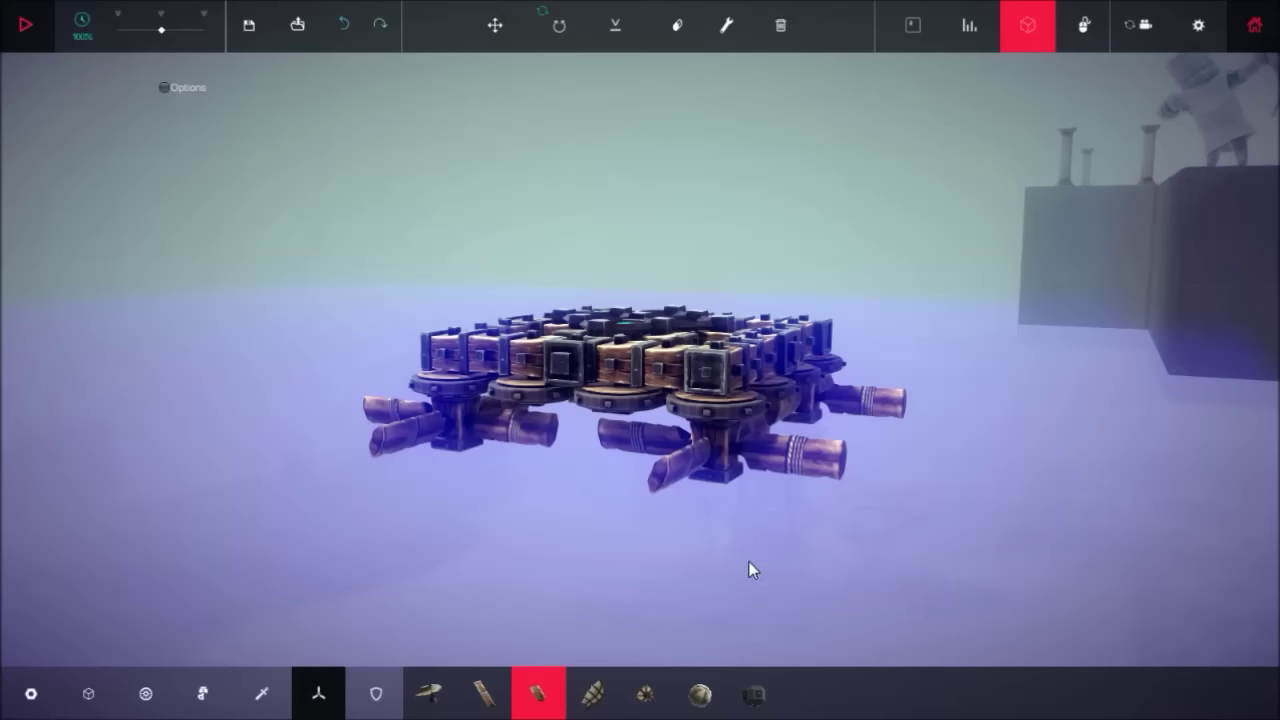
key("Tab")
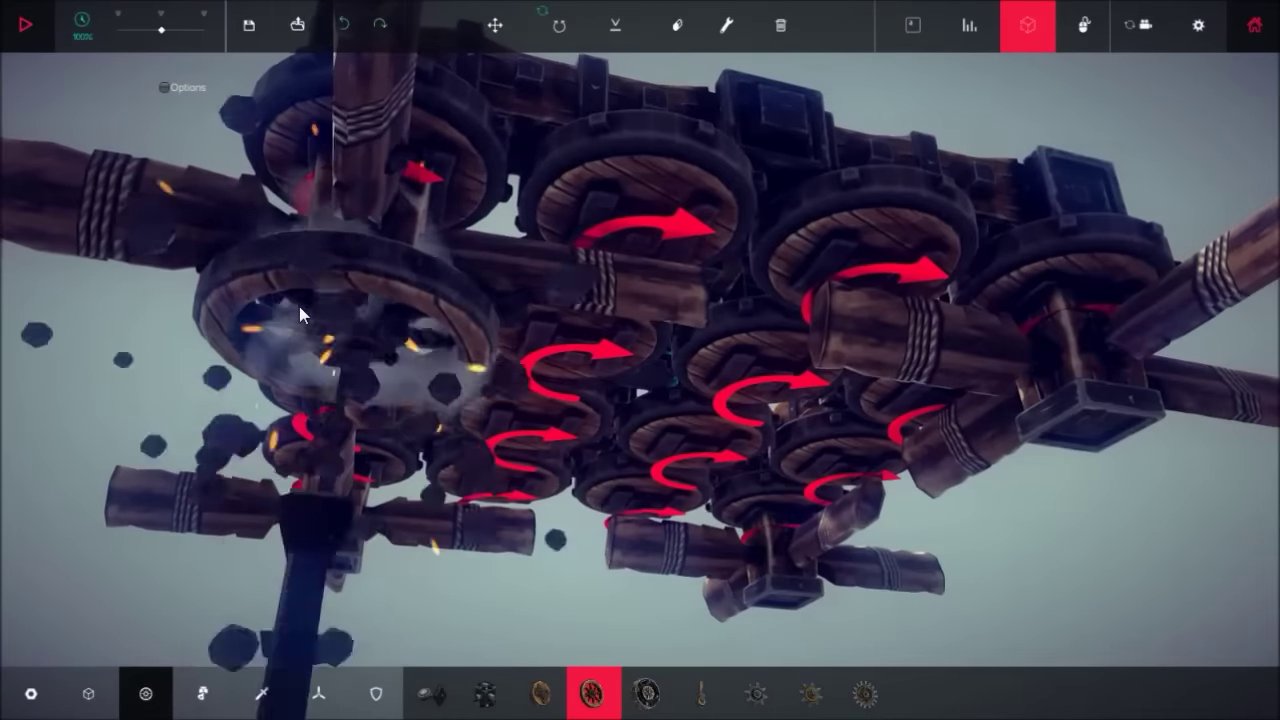
Step: Attach braces between the underside wheel hubs and undo the stray block
mouse_move(294, 302)
left_mouse_down()
mouse_move(301, 374)
mouse_move(464, 310)
mouse_move(448, 203)
mouse_move(364, 370)
left_mouse_up()
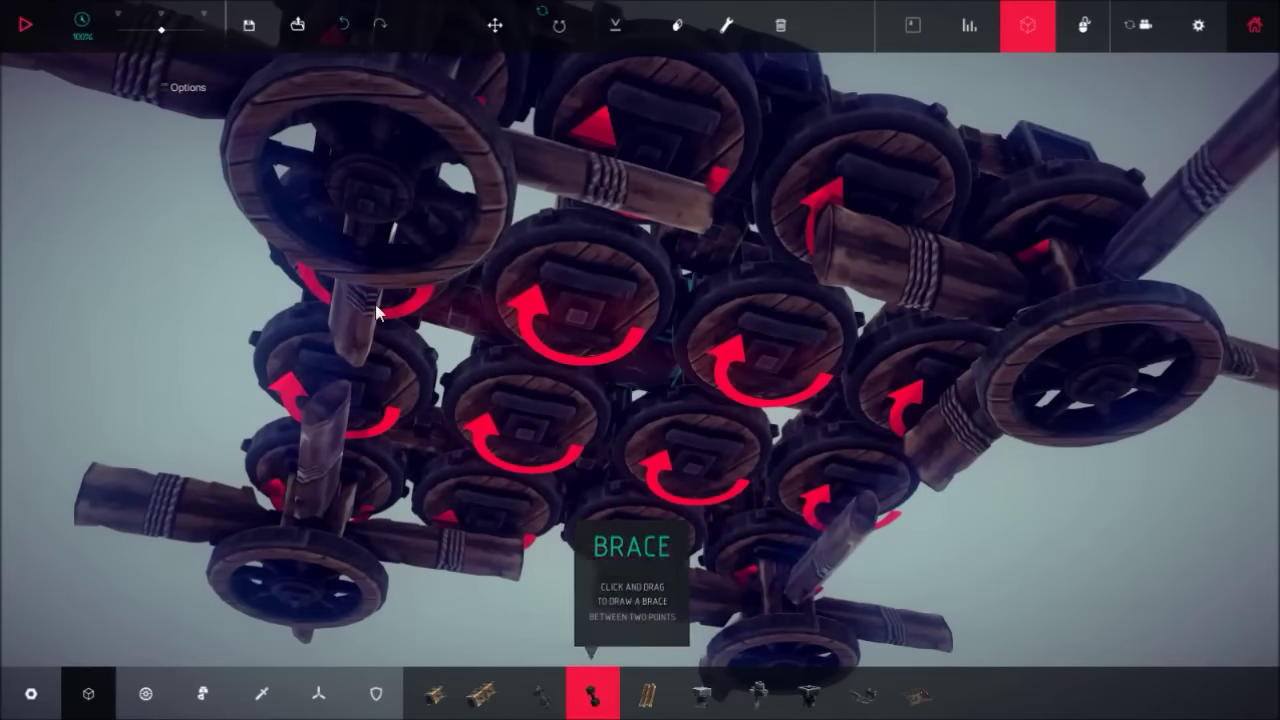
left_click(344, 185)
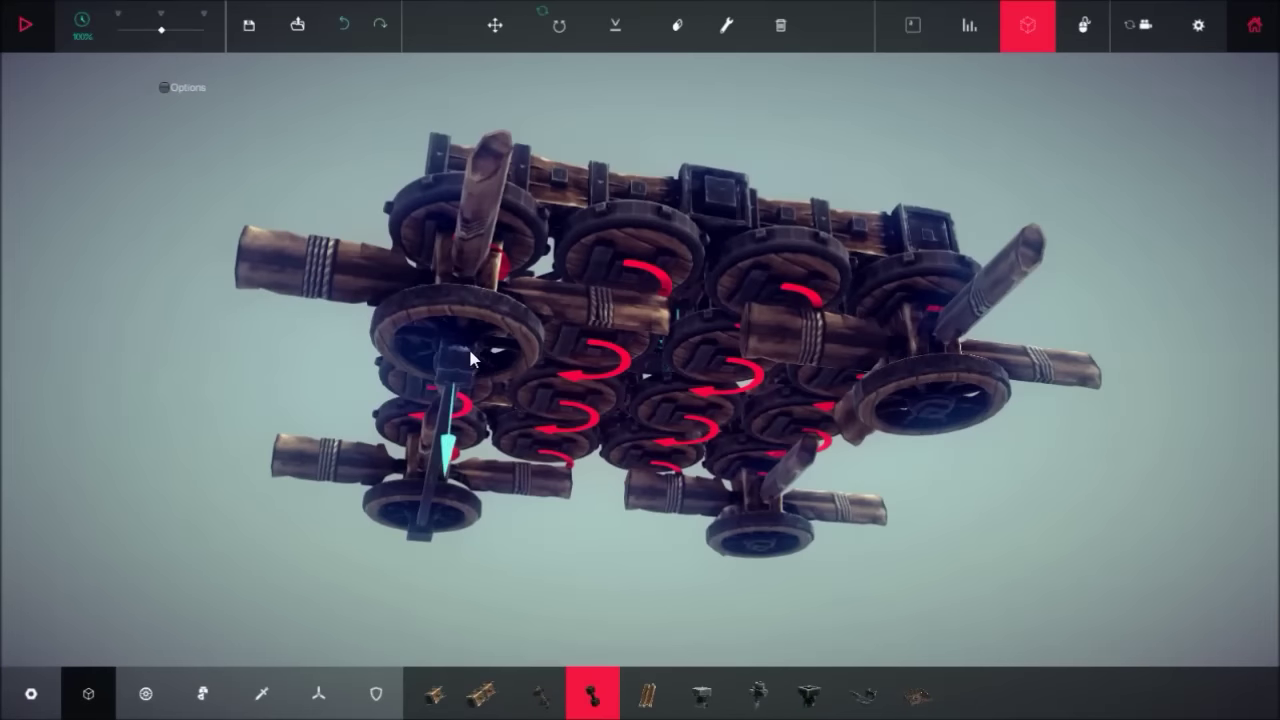
left_click(468, 358)
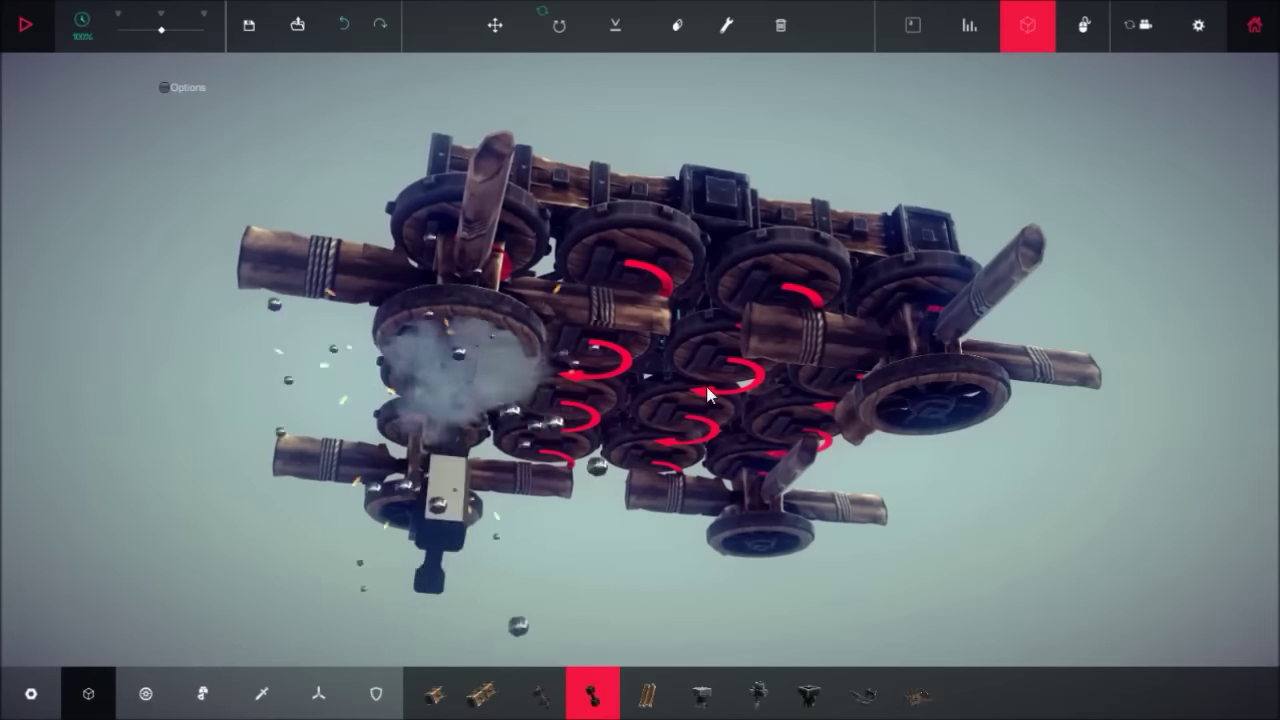
mouse_move(941, 412)
left_mouse_down()
mouse_move(809, 380)
mouse_move(602, 384)
left_mouse_up()
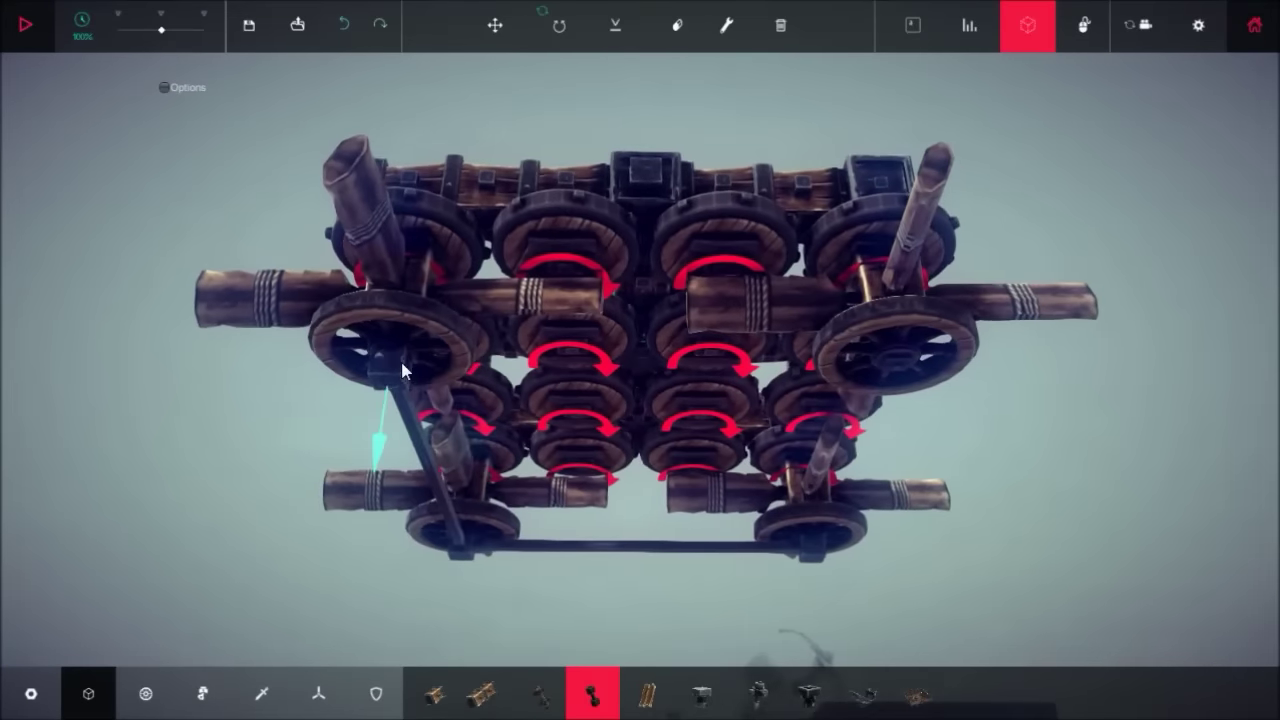
key("ctrl+z")
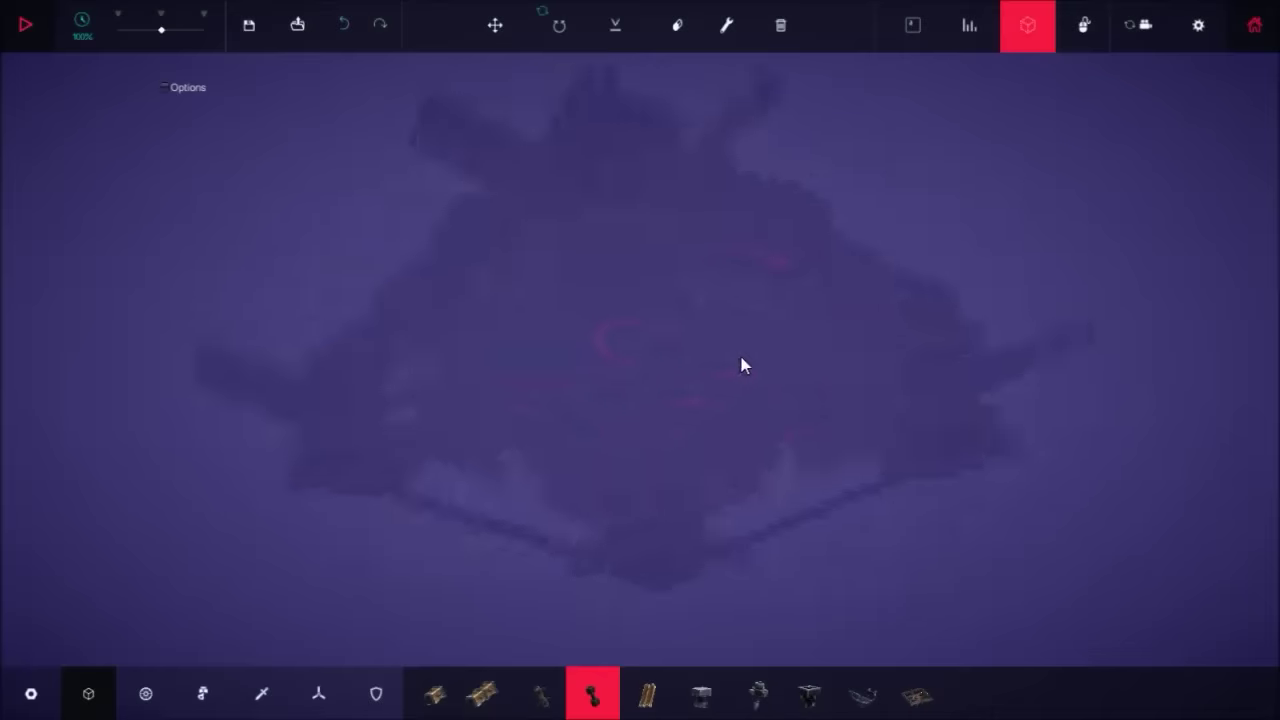
Step: Inspect the braced underside frame from several angles, then start a test run
left_click_drag(895, 364, 468, 362)
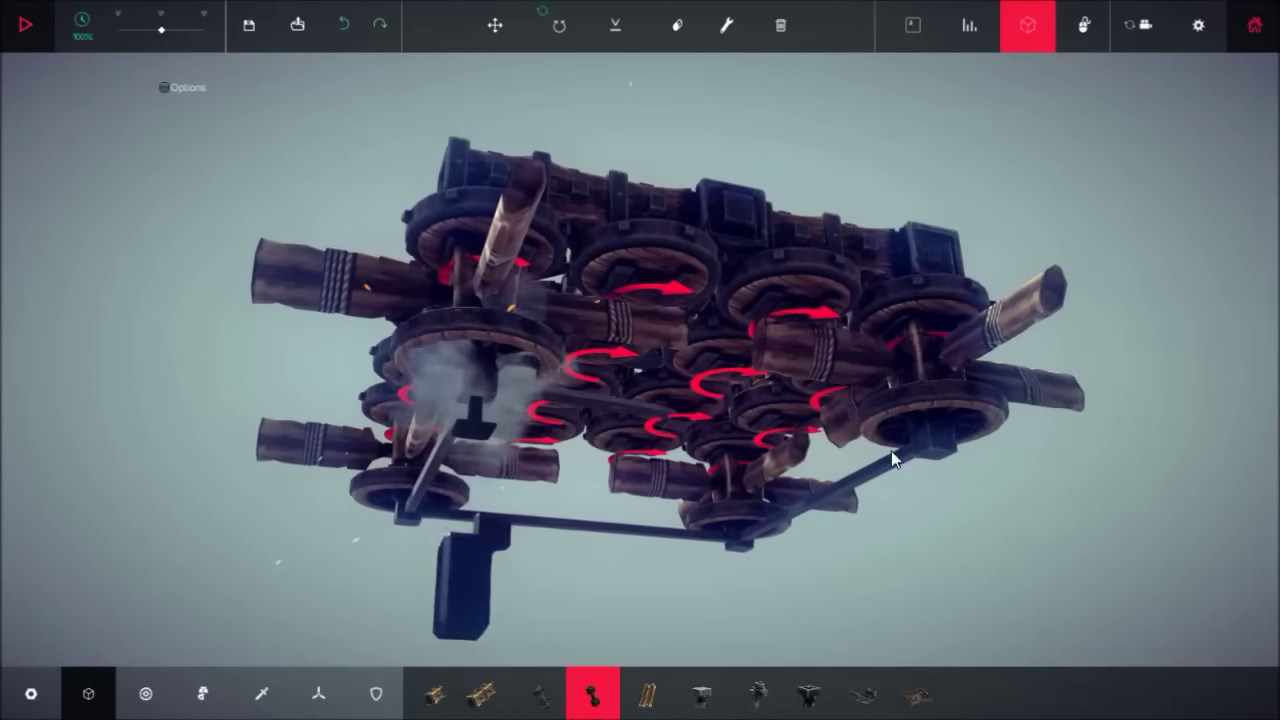
mouse_move(931, 432)
left_mouse_down()
mouse_move(772, 437)
mouse_move(520, 368)
left_mouse_up()
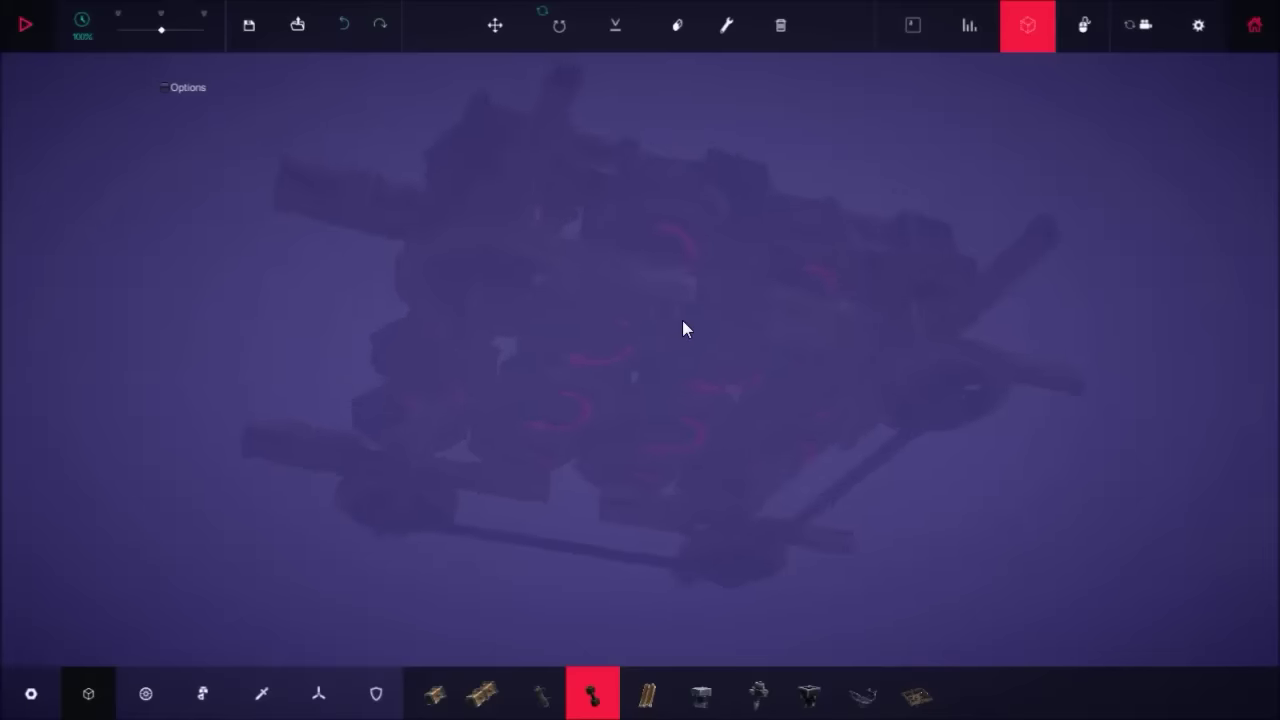
mouse_move(630, 346)
left_mouse_down()
mouse_move(682, 406)
mouse_move(650, 270)
left_mouse_up()
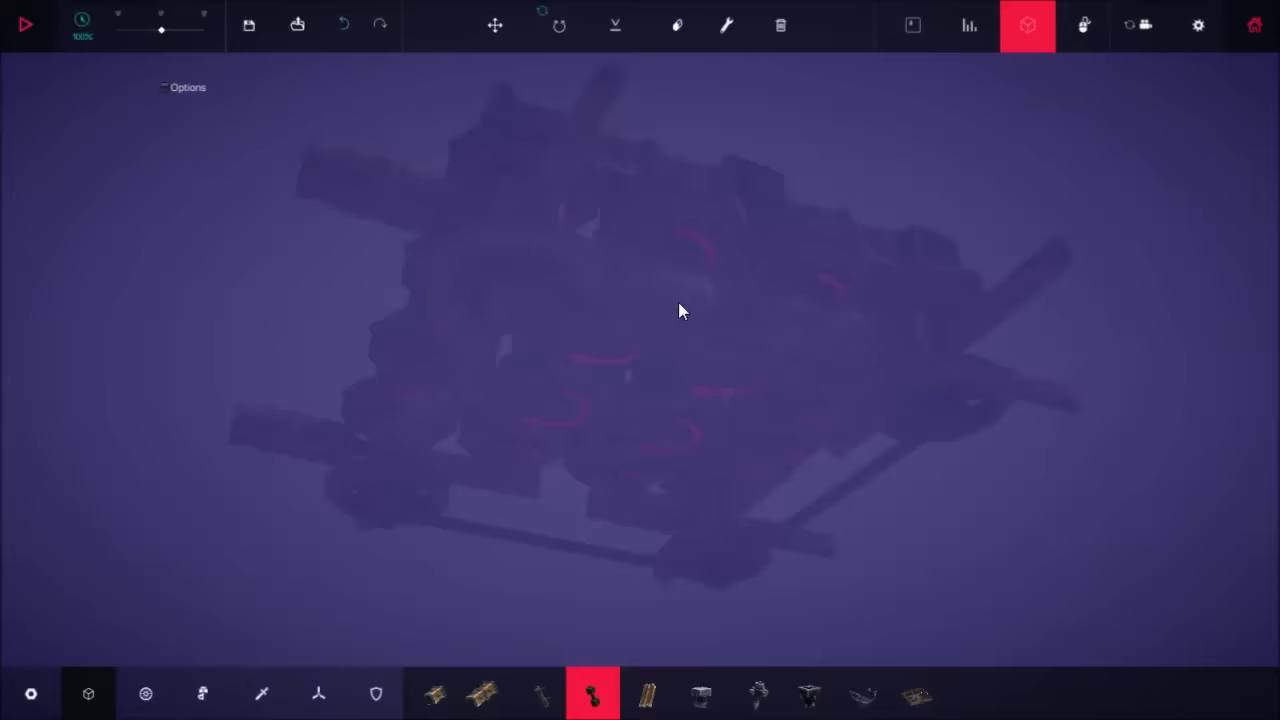
scroll(650, 274, "up", 8)
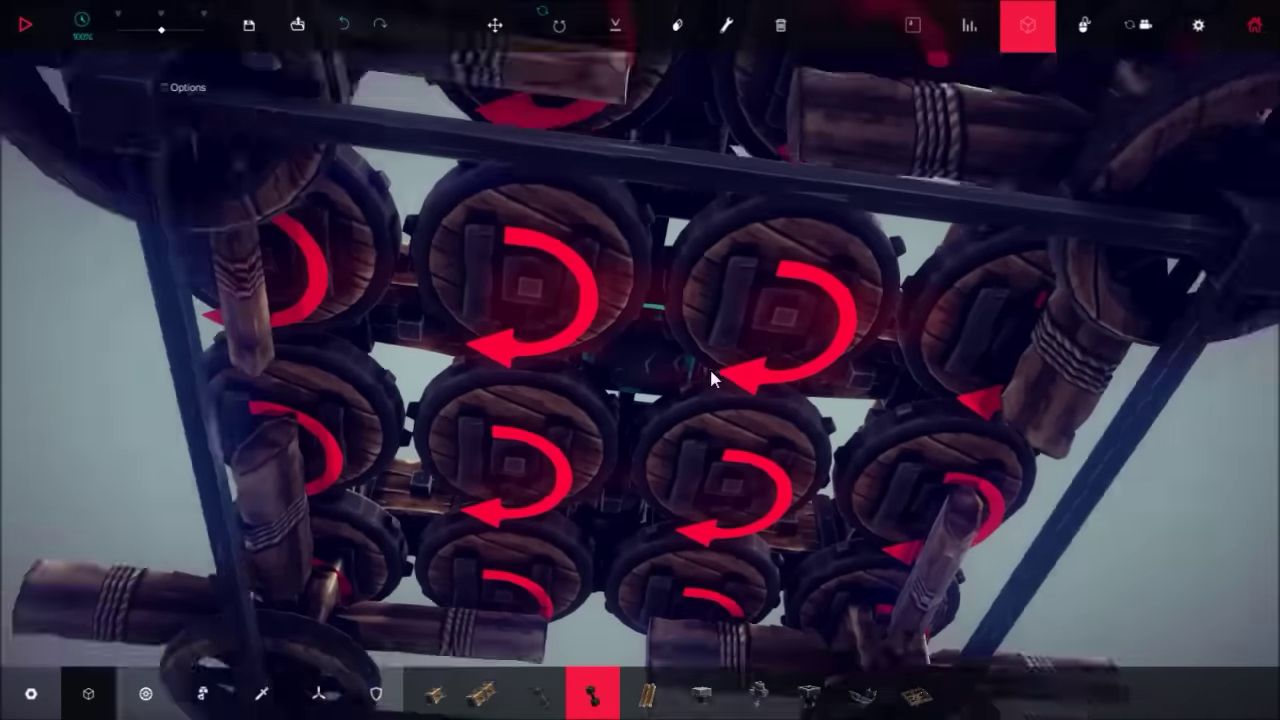
scroll(709, 366, "down", 5)
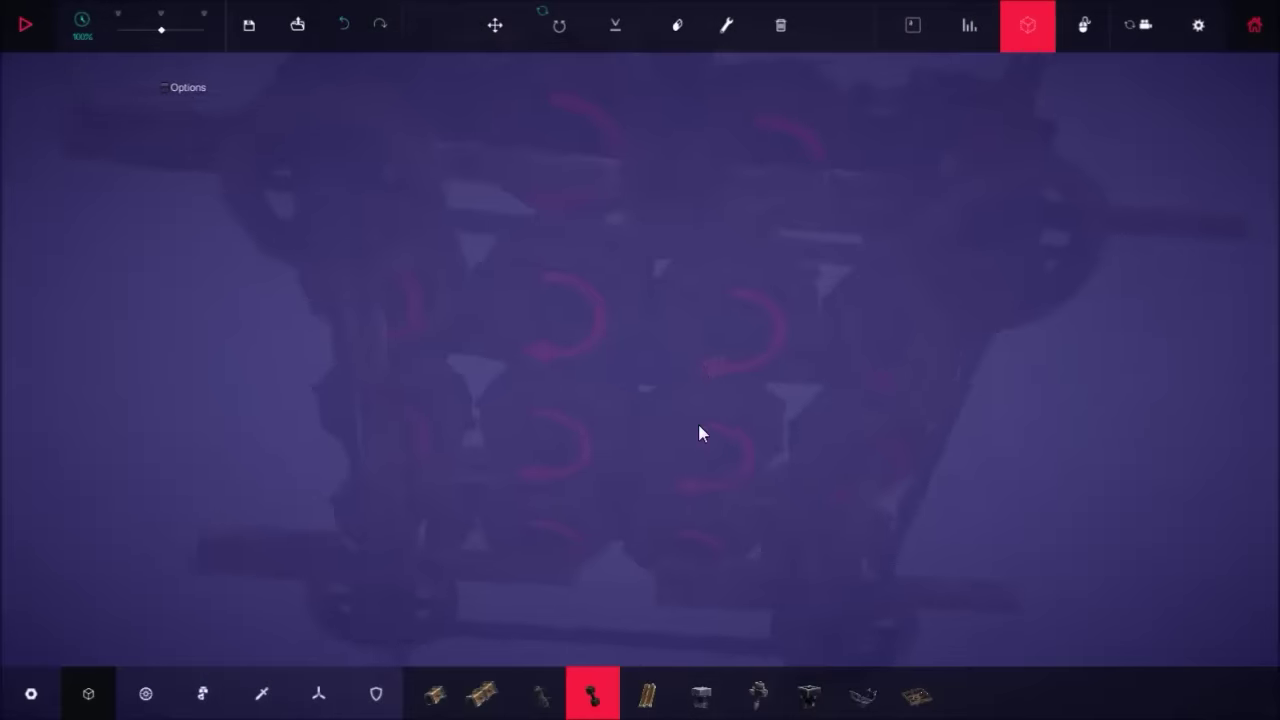
left_click_drag(698, 424, 636, 400)
key("space")
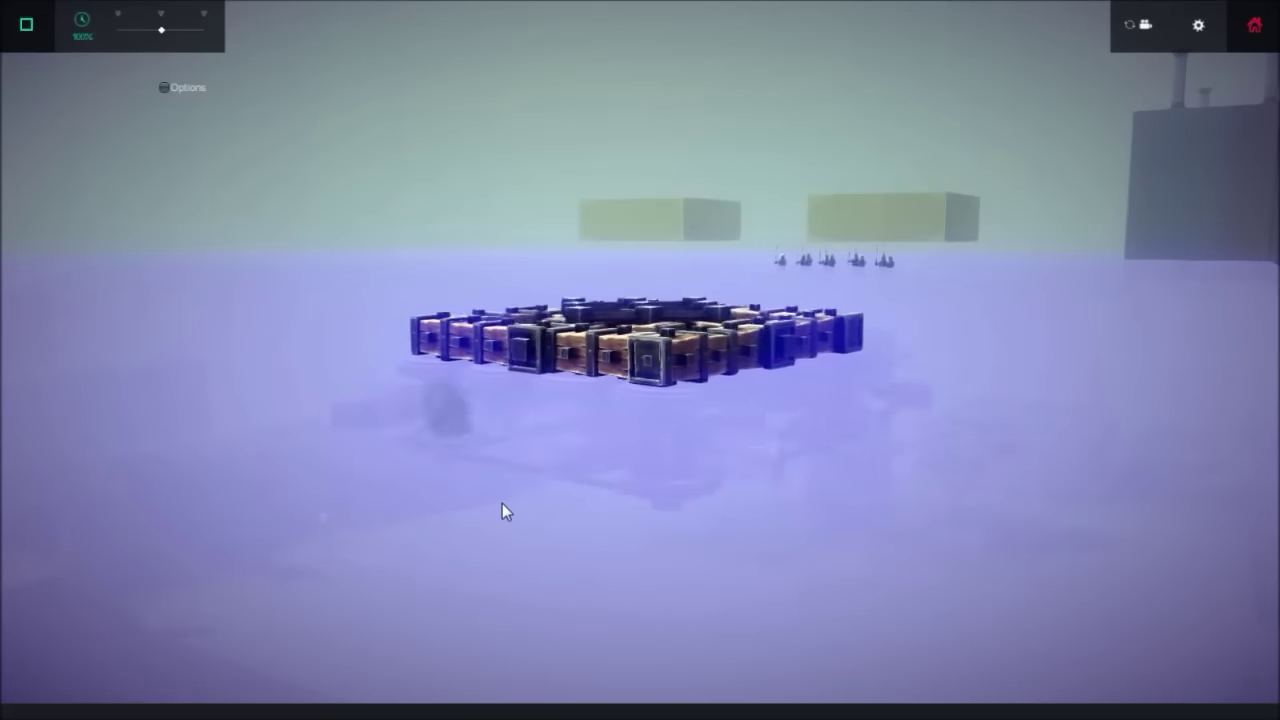
left_click(1200, 35)
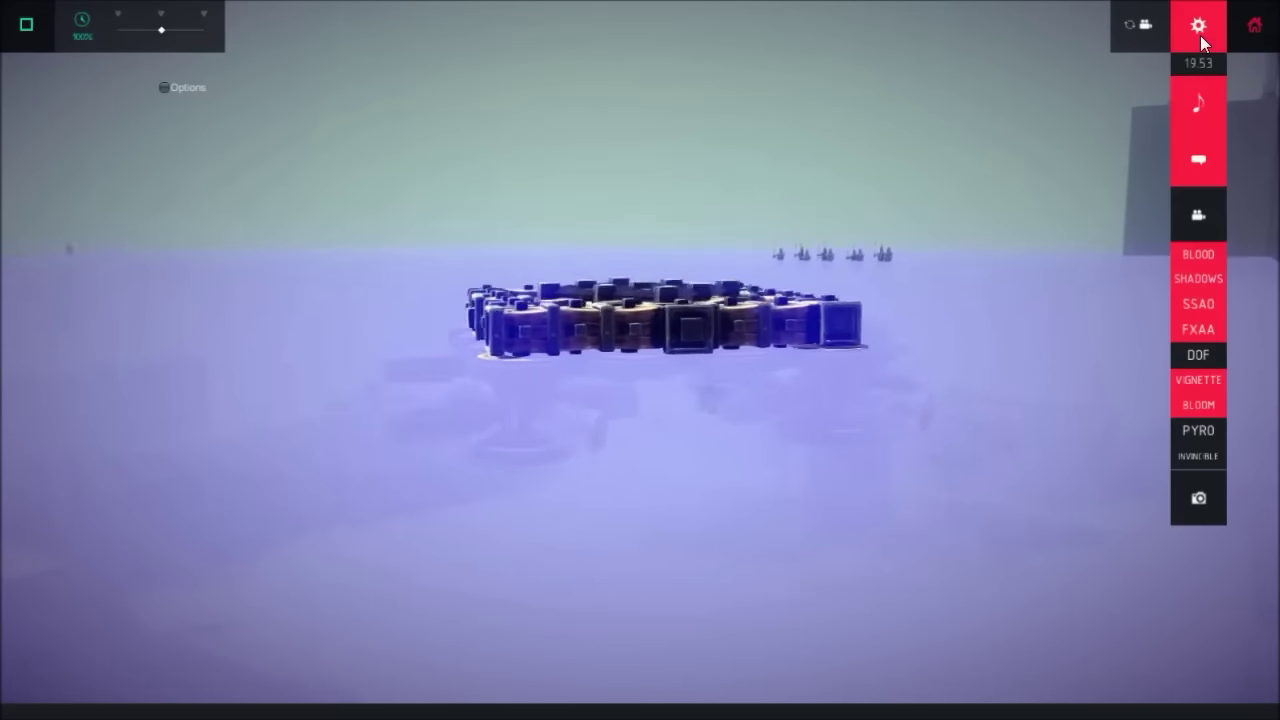
left_click(1200, 35)
left_click_drag(981, 256, 938, 320)
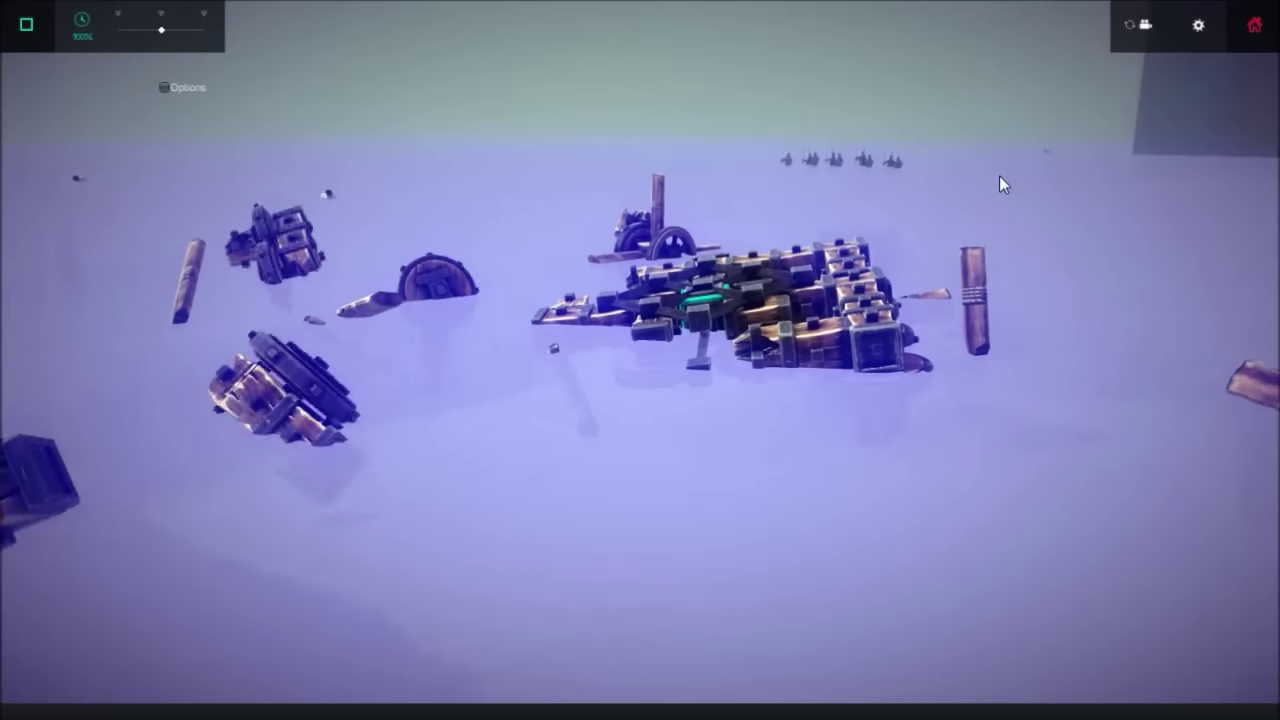
Step: Stop the test and attach a Small Propeller to one side of the machine
key("space")
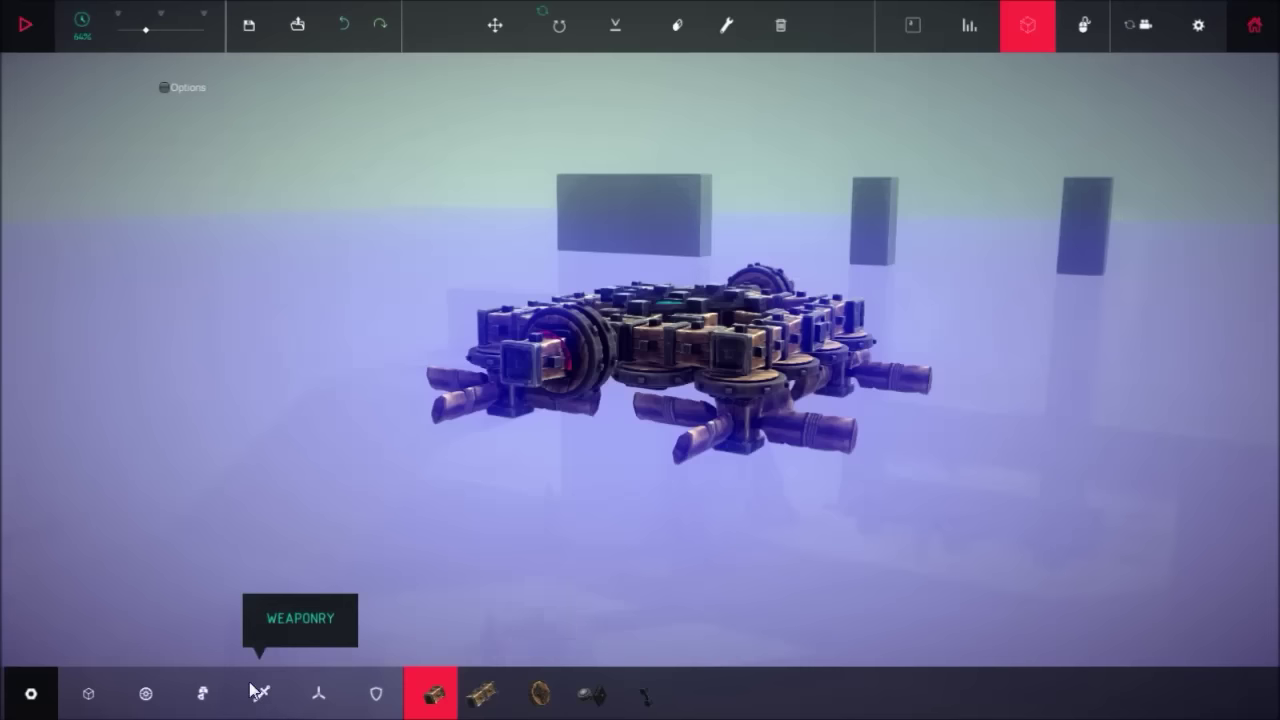
left_click(318, 692)
left_click(538, 692)
mouse_move(486, 449)
left_mouse_down()
mouse_move(527, 372)
mouse_move(640, 268)
mouse_move(632, 320)
mouse_move(602, 358)
left_mouse_up()
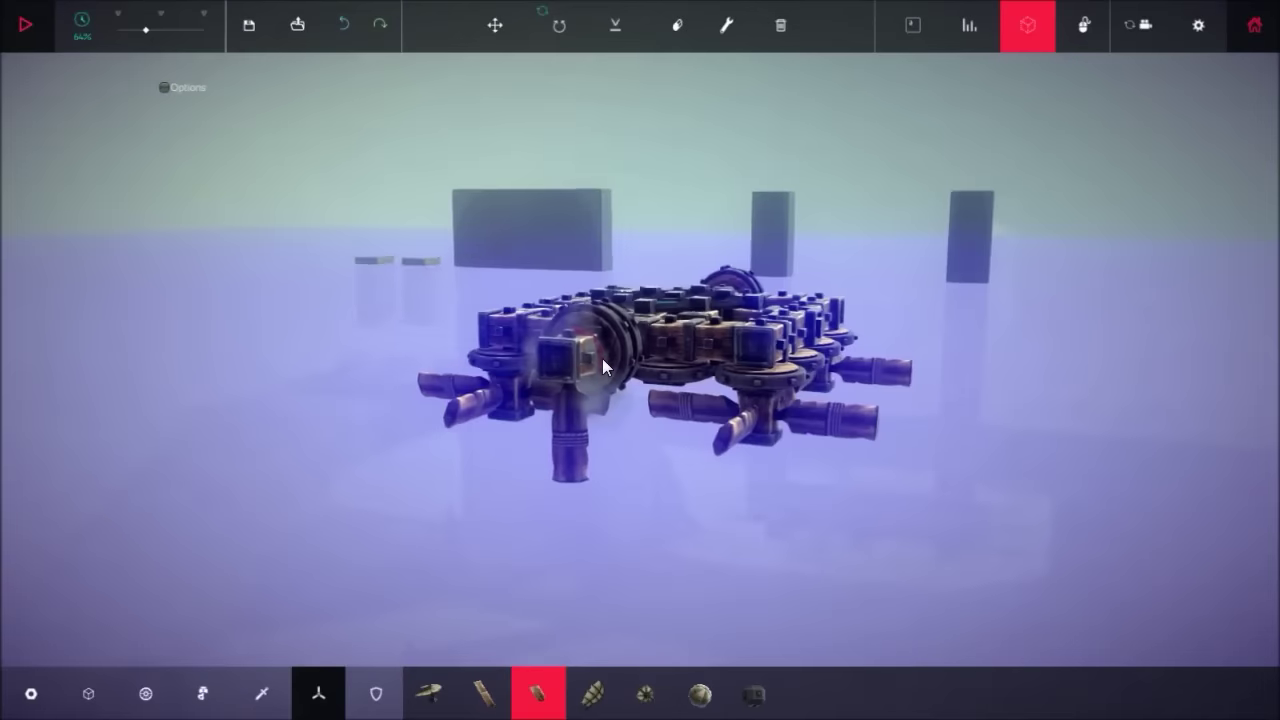
left_click(586, 356)
Step: Attach another Small Propeller on the right side and start a test run
left_click_drag(608, 412, 640, 300)
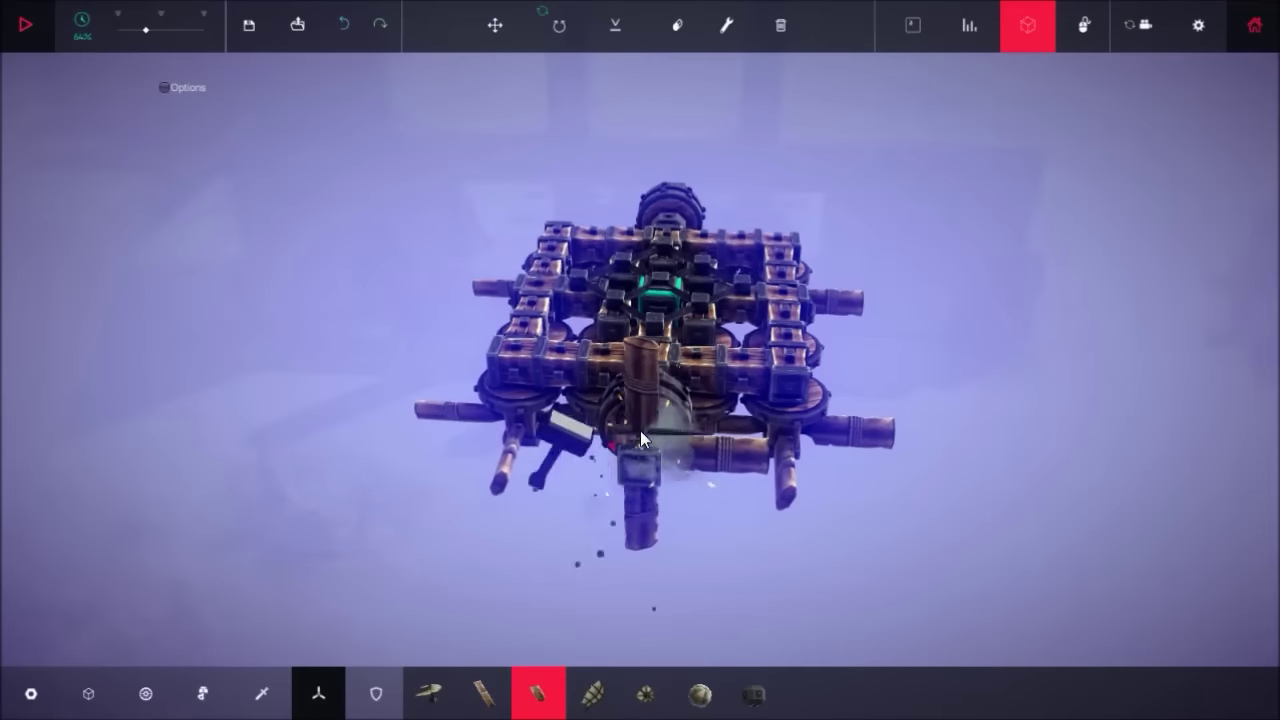
left_click(790, 388)
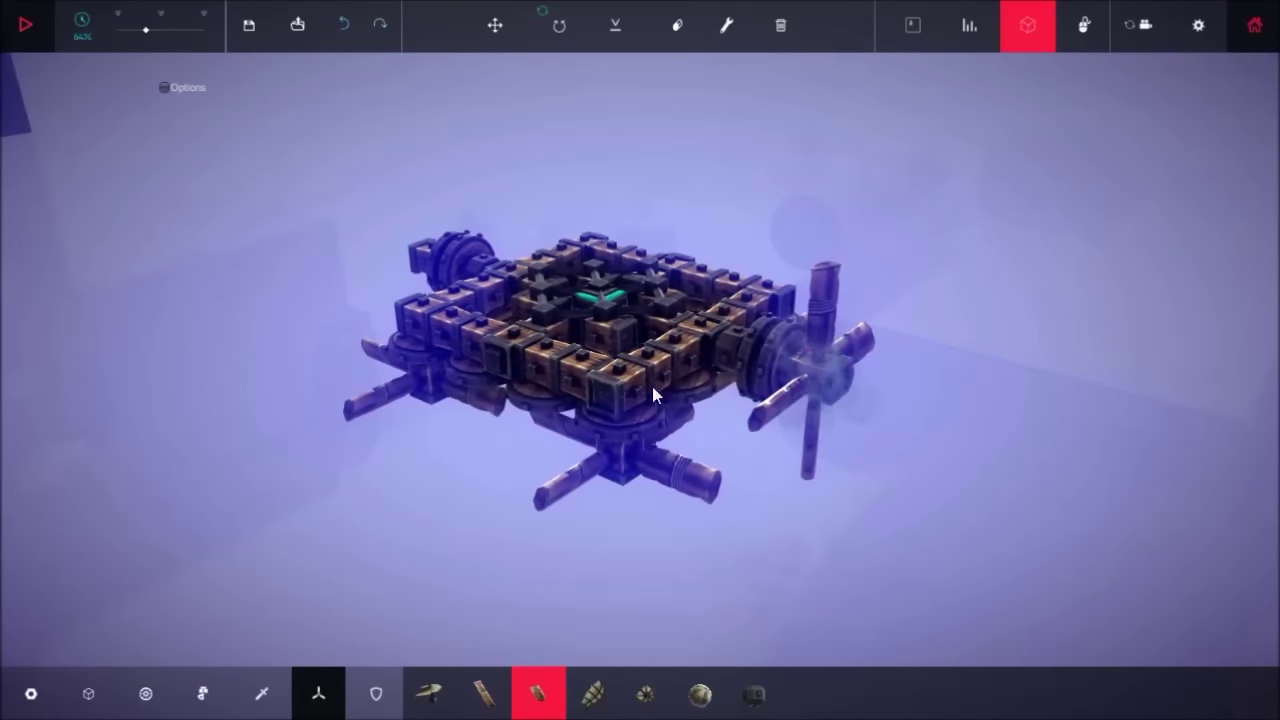
left_click_drag(651, 382, 788, 372)
left_click_drag(505, 408, 514, 402)
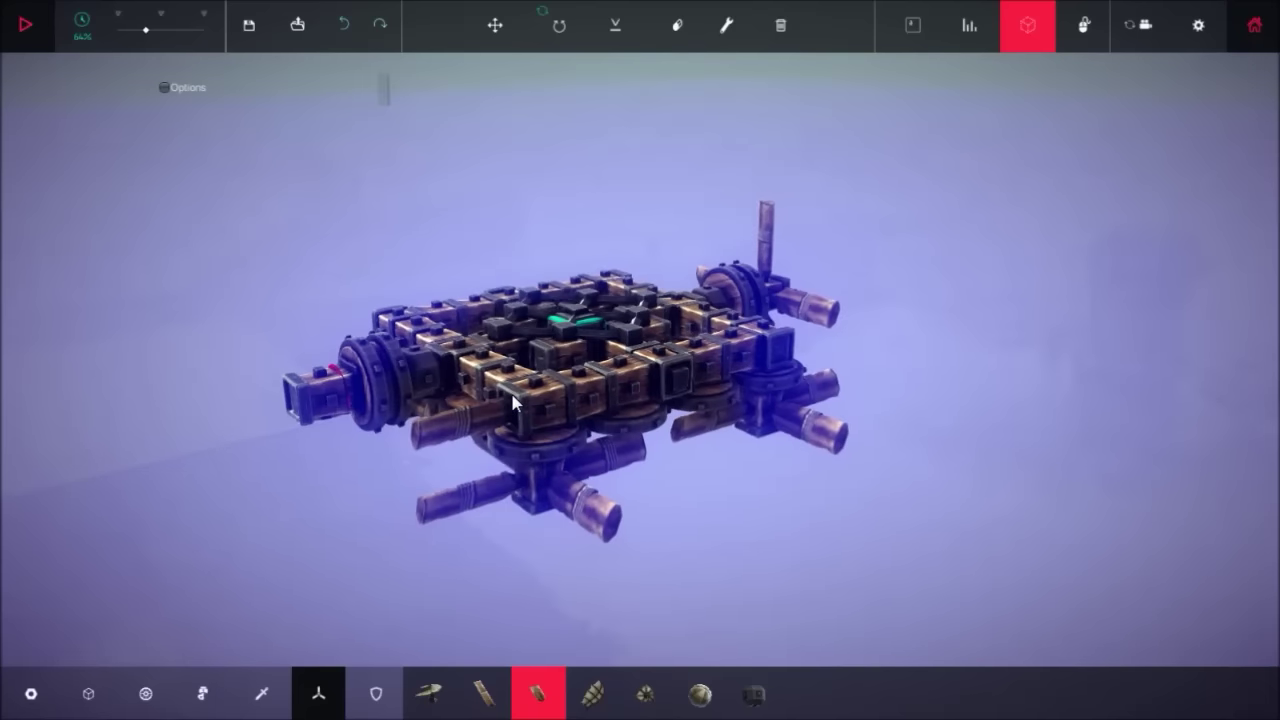
key("space")
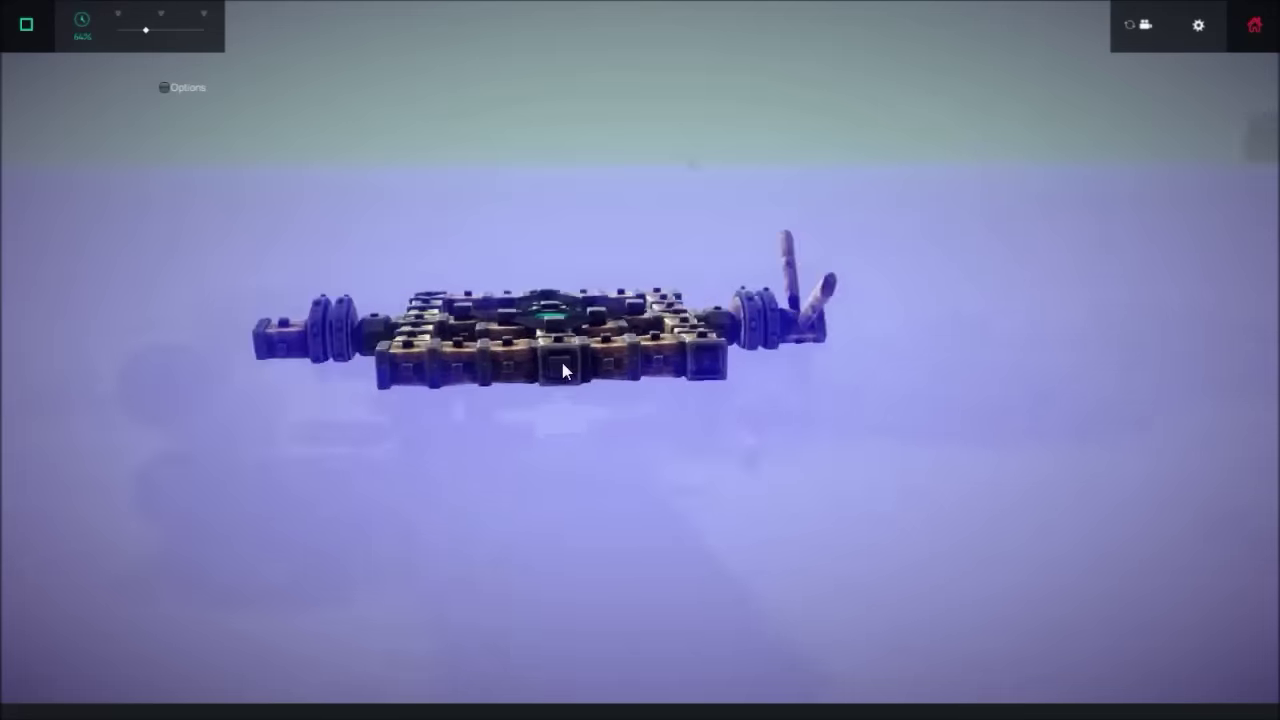
Step: Watch the propeller machine skim the water, rerun it, then stop in build mode
left_click_drag(438, 382, 644, 360)
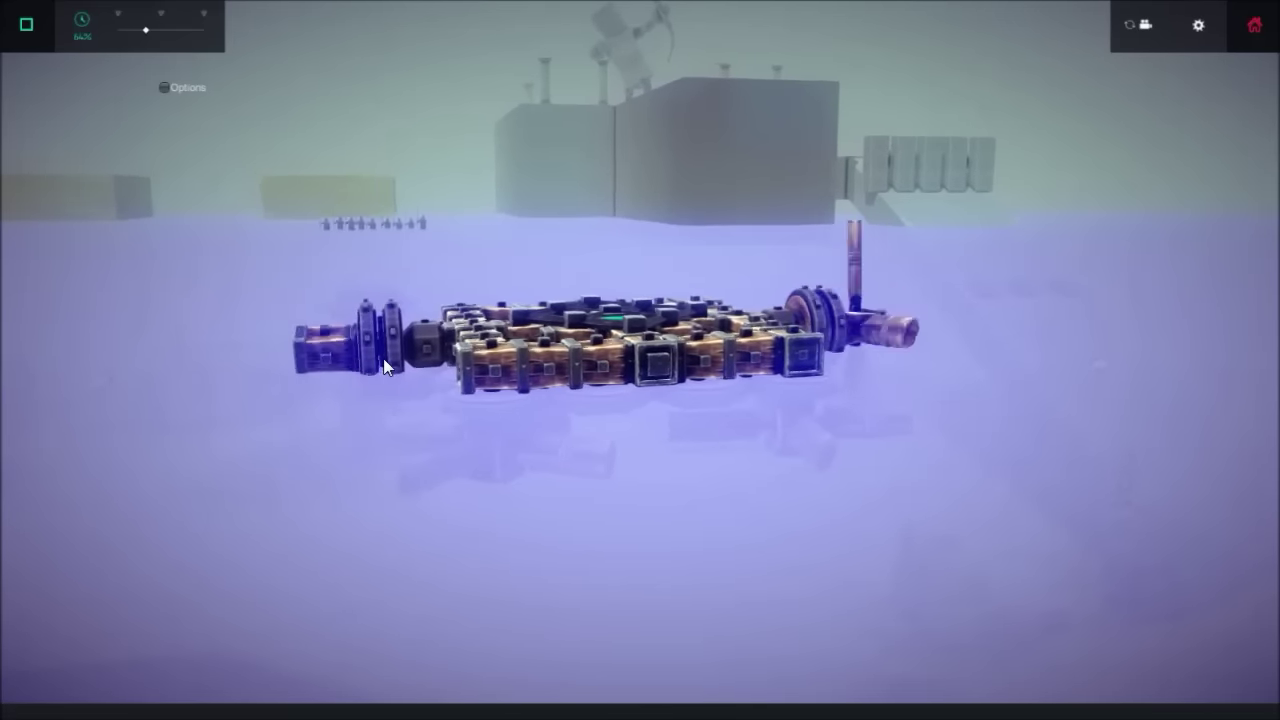
mouse_move(381, 358)
left_mouse_down()
mouse_move(299, 342)
mouse_move(363, 366)
left_mouse_up()
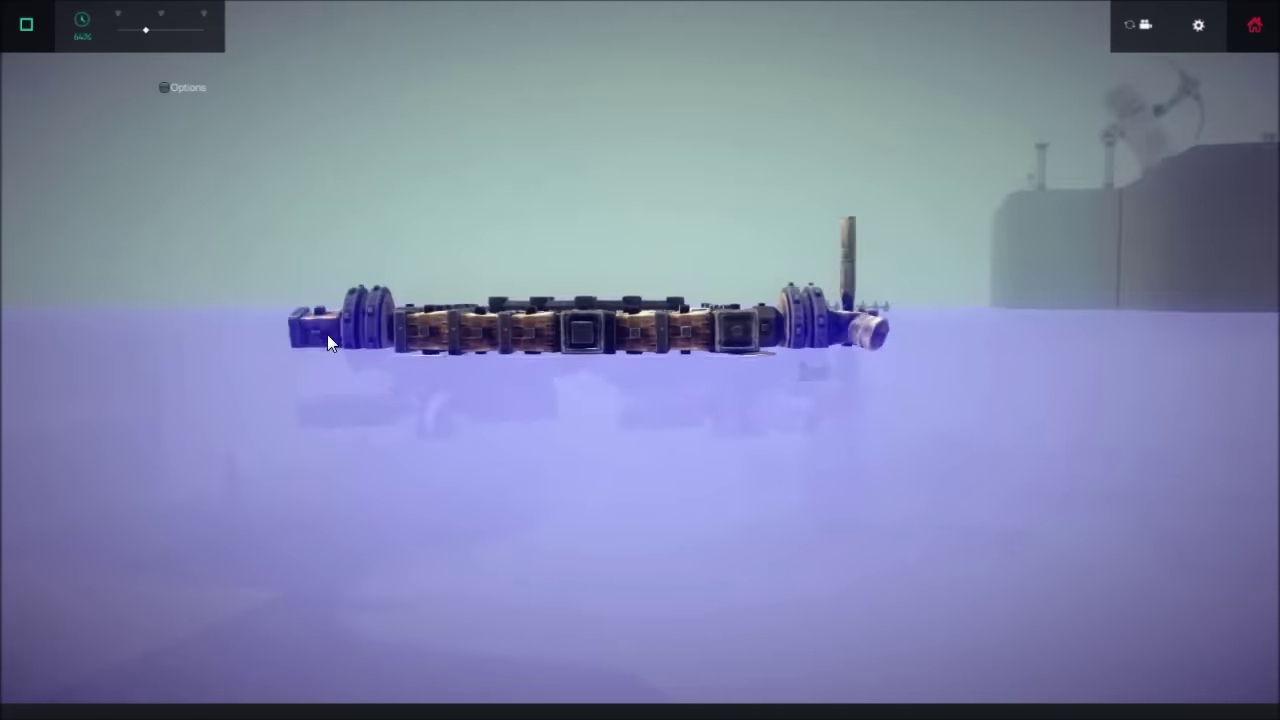
key("space")
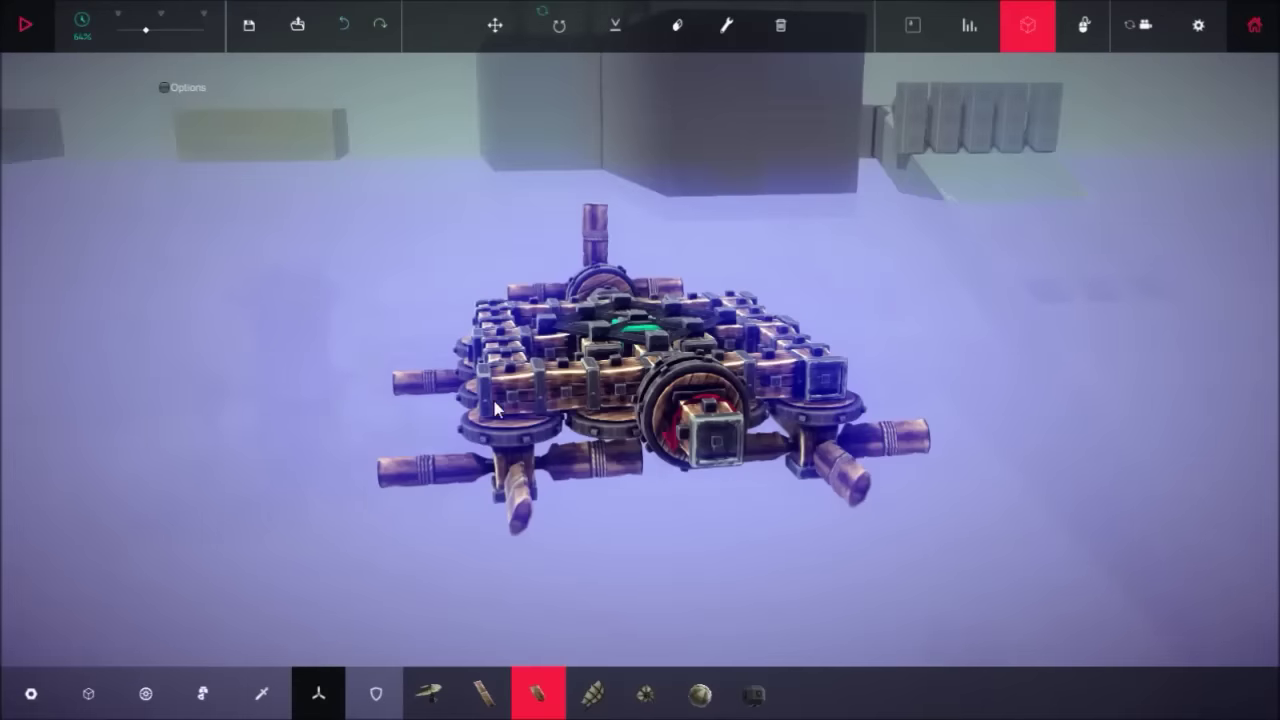
left_click_drag(381, 378, 472, 418)
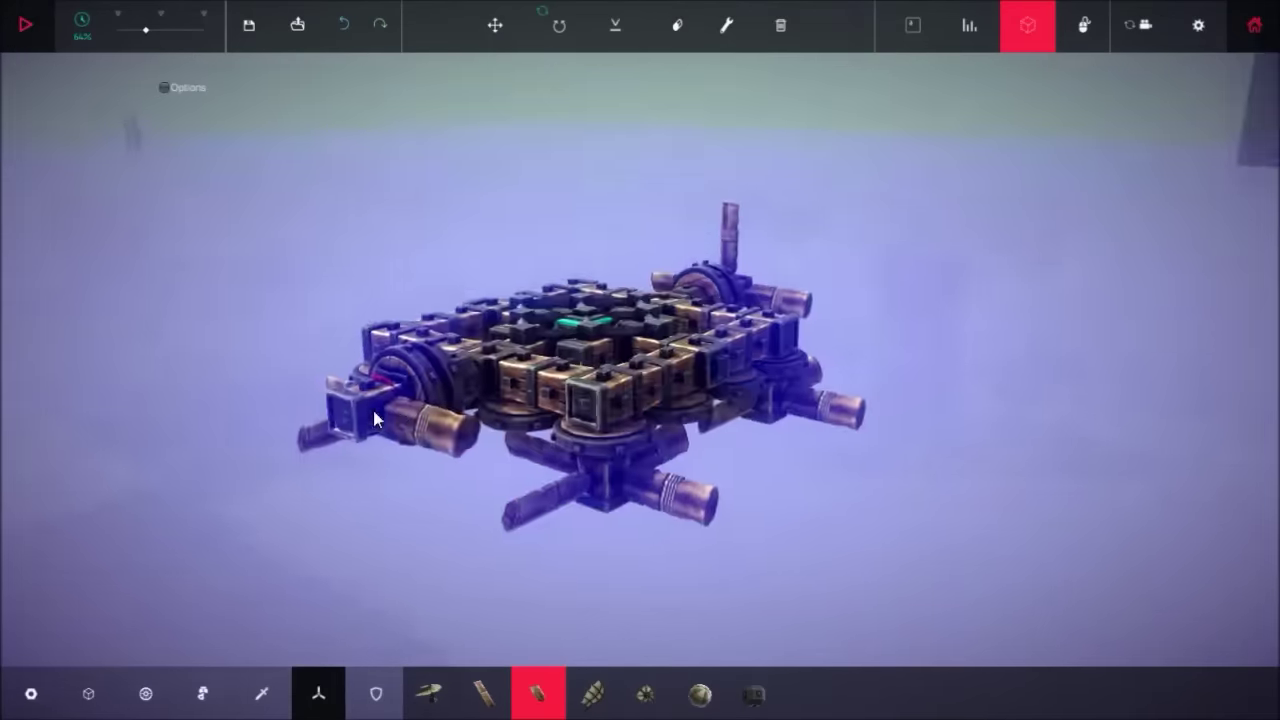
key("space")
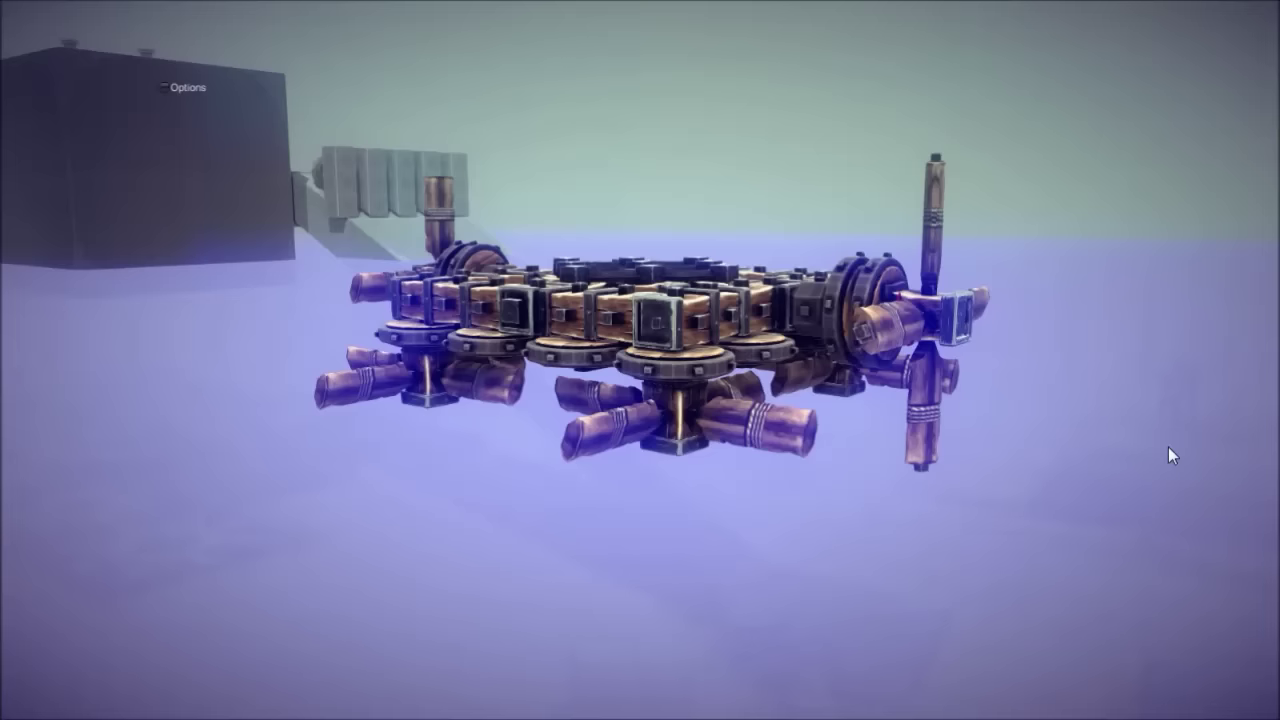
mouse_move(1130, 453)
left_mouse_down()
mouse_move(989, 478)
mouse_move(907, 539)
left_mouse_up()
key("space")
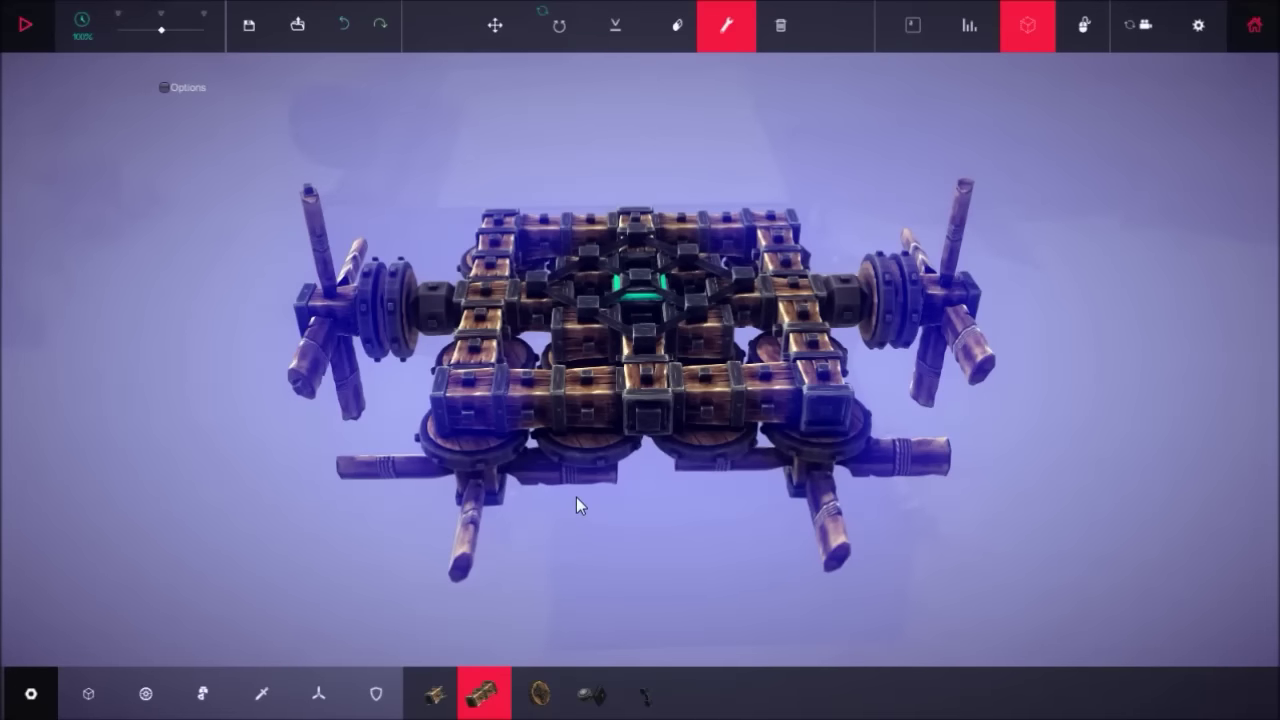
Step: Brace the lower-left, lower-right, upper-right and upper-left frame corners to the core
left_click(650, 694)
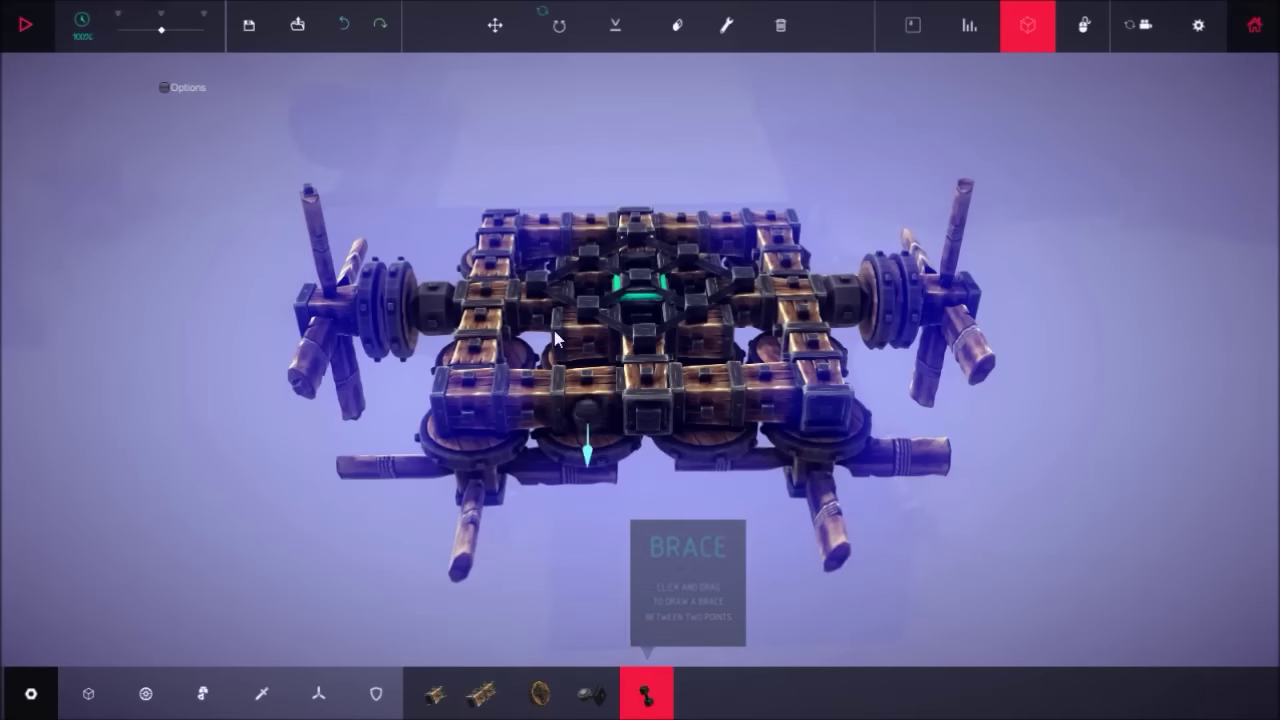
left_click_drag(554, 330, 554, 508)
left_click(492, 490)
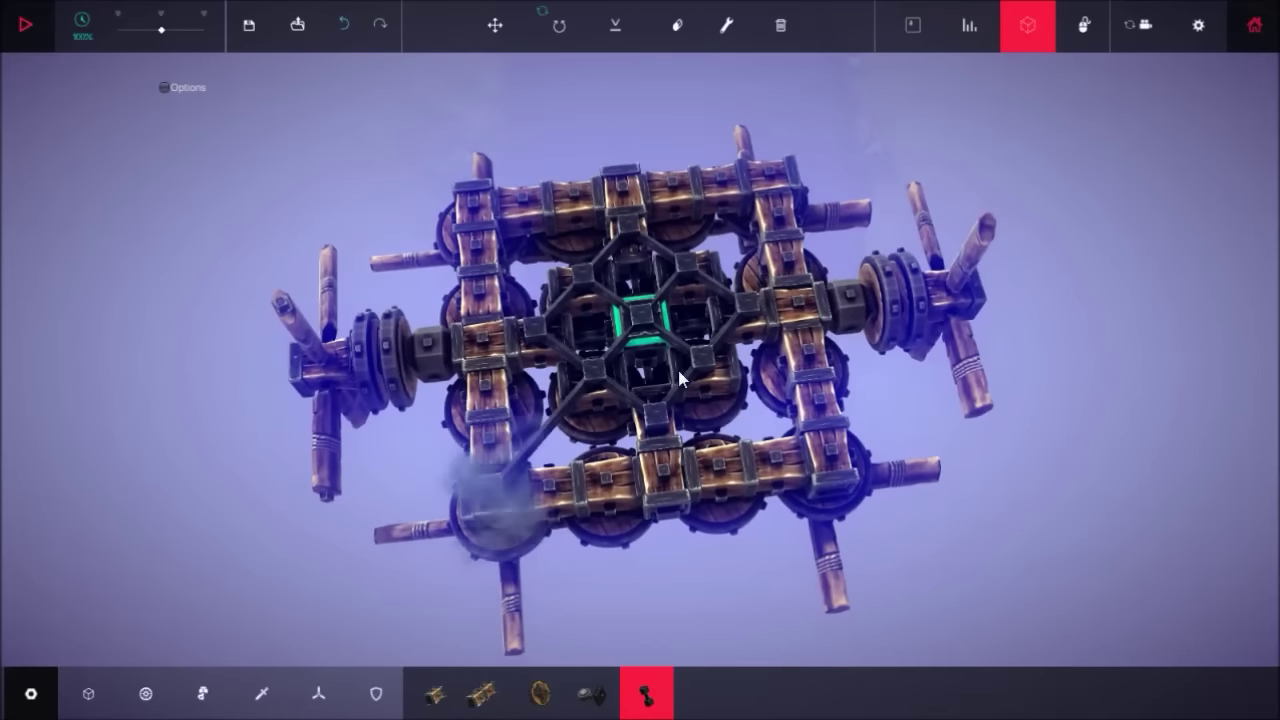
left_click(853, 460)
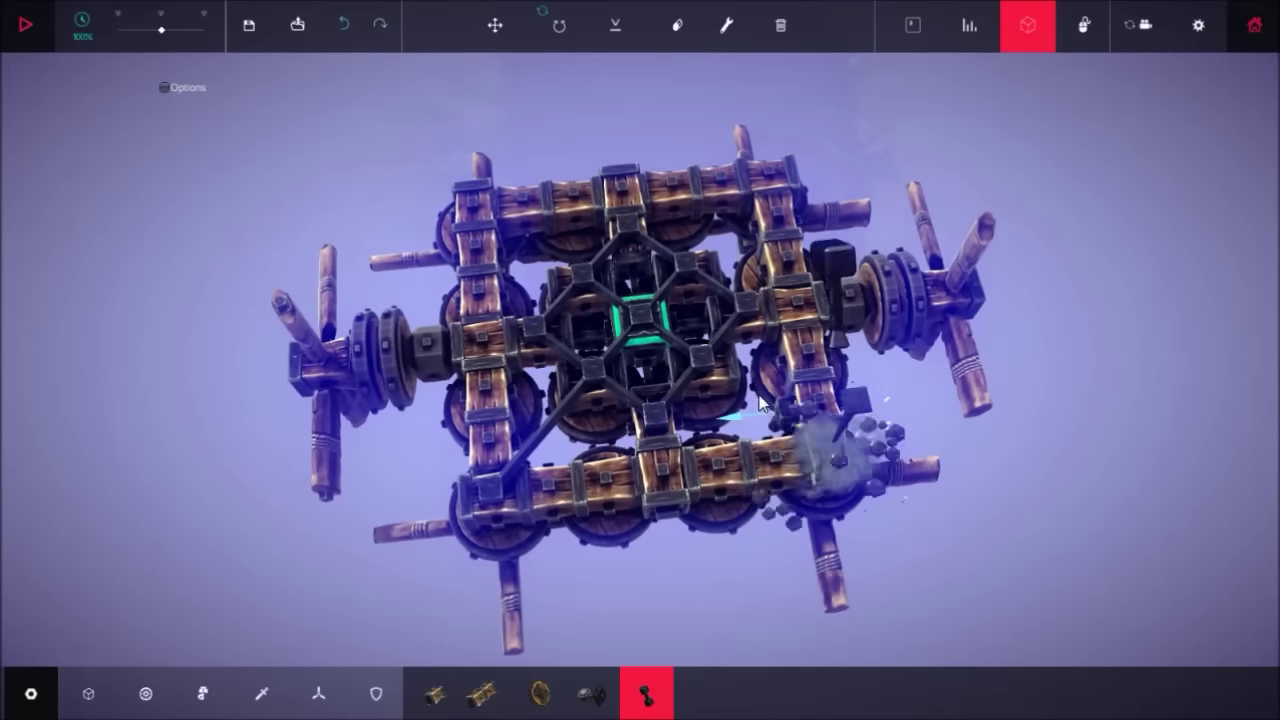
left_click(762, 168)
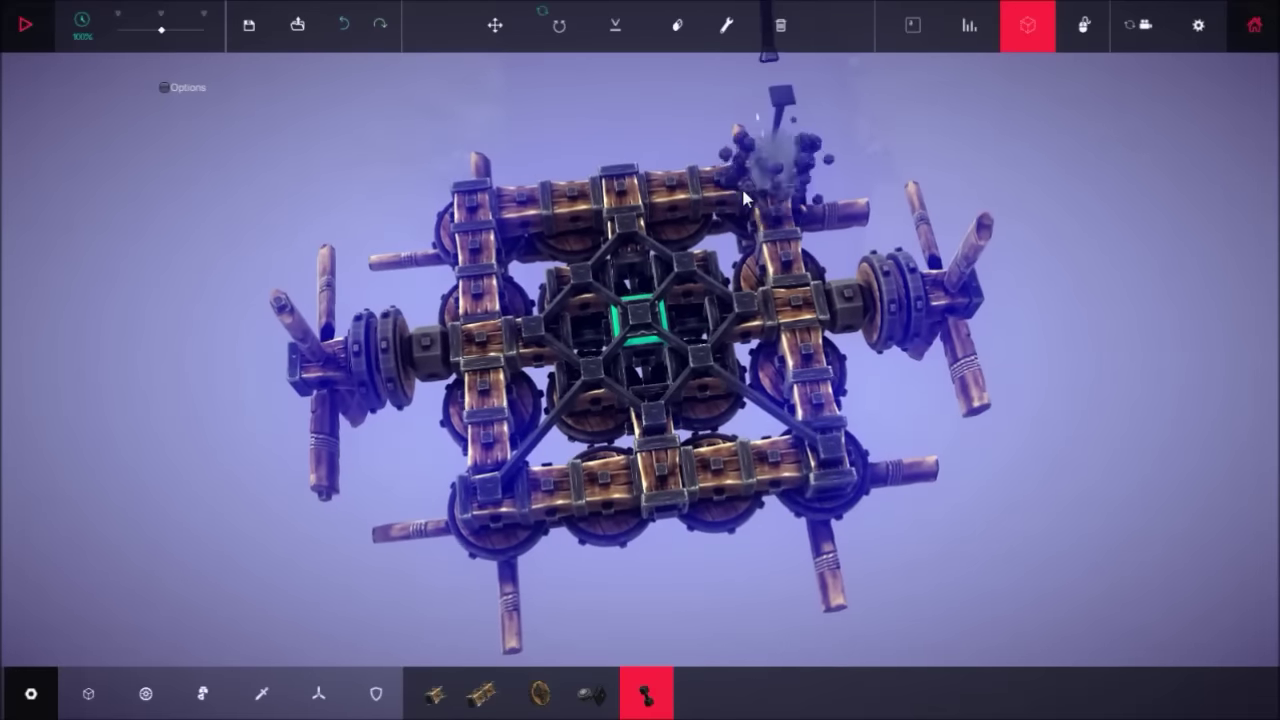
left_click(463, 205)
mouse_move(560, 300)
left_mouse_down()
mouse_move(621, 214)
mouse_move(735, 272)
left_mouse_up()
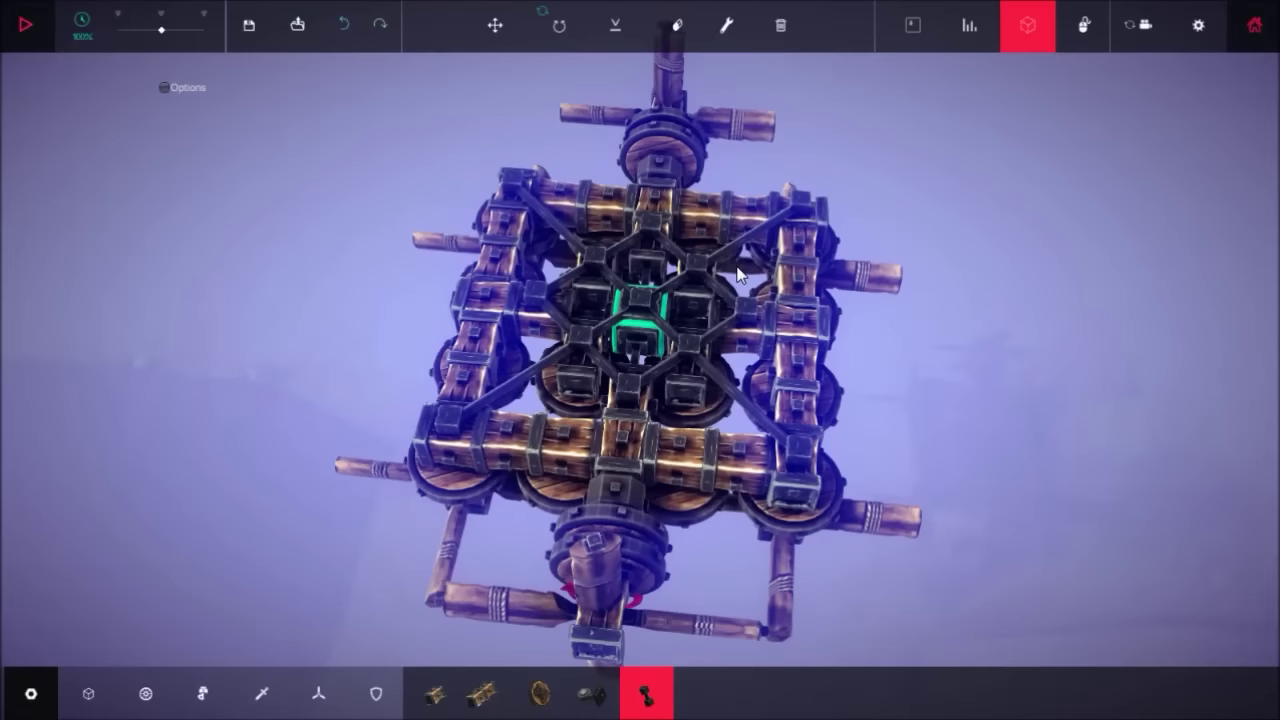
mouse_move(695, 356)
left_mouse_down()
mouse_move(618, 370)
mouse_move(582, 340)
mouse_move(560, 360)
left_mouse_up()
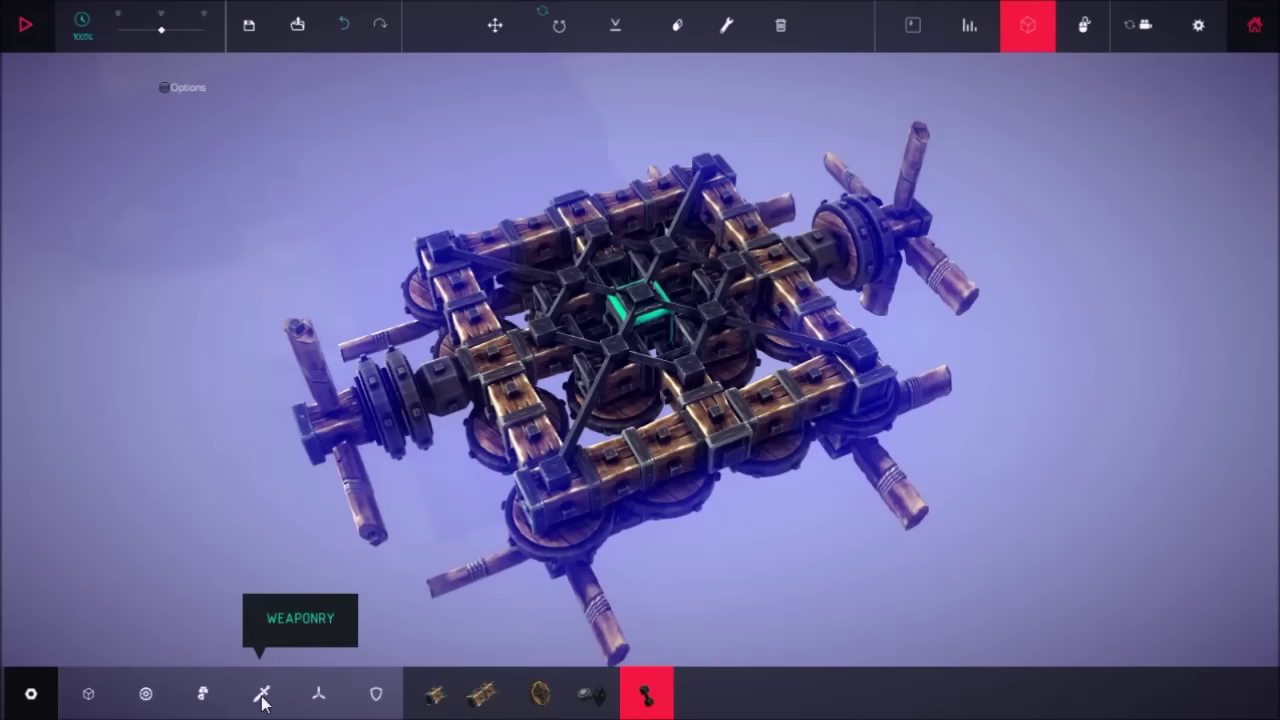
Step: Place four Grabber blocks around the central core and start a test run
left_click(202, 693)
left_click(754, 693)
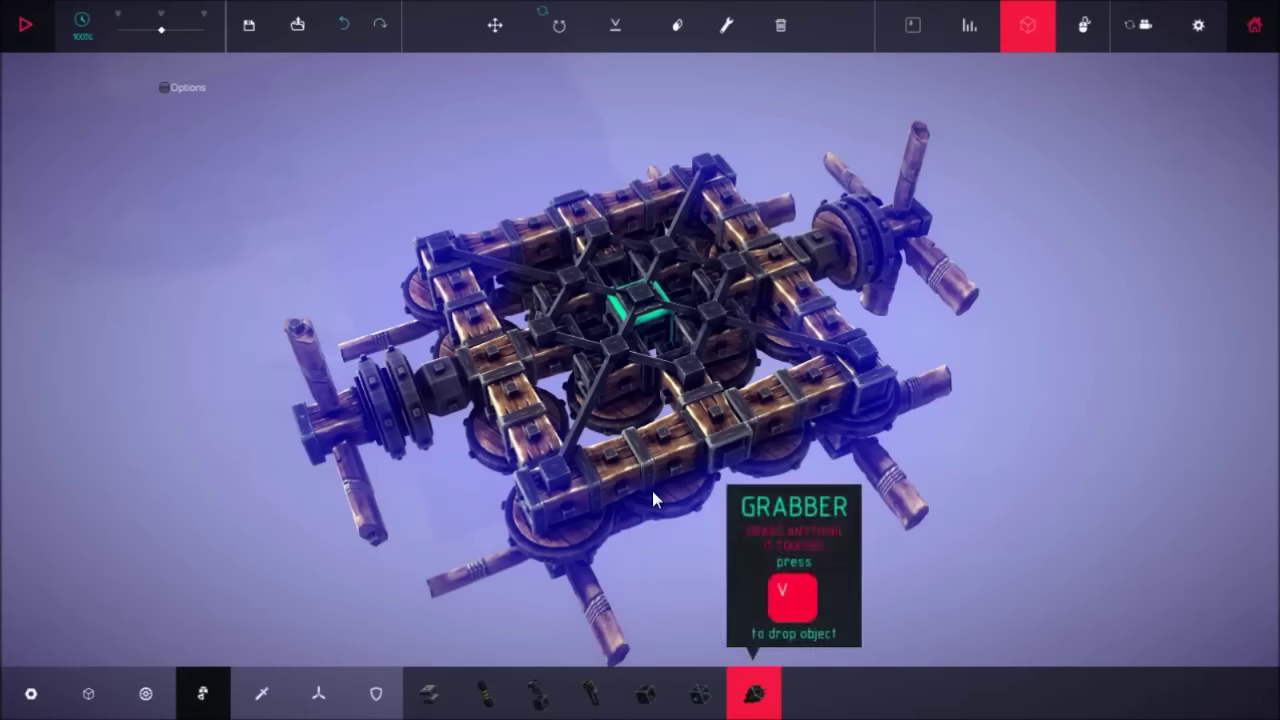
left_click(614, 364)
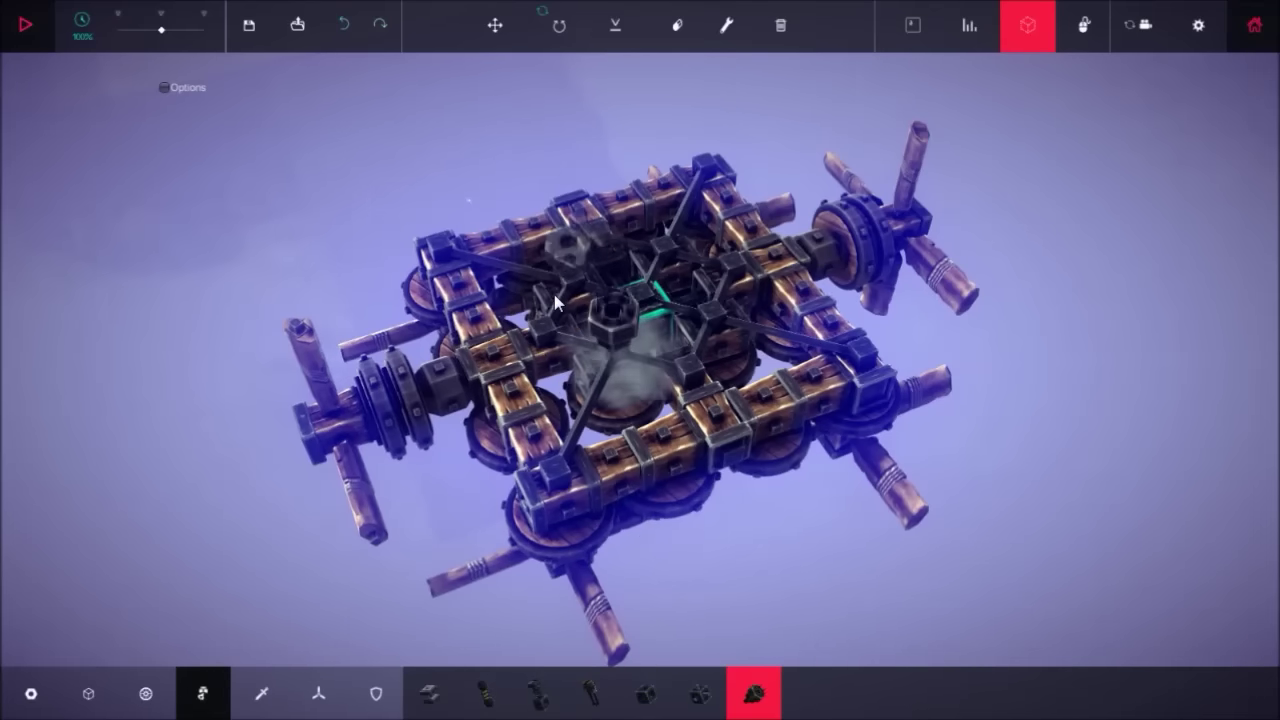
left_click(554, 292)
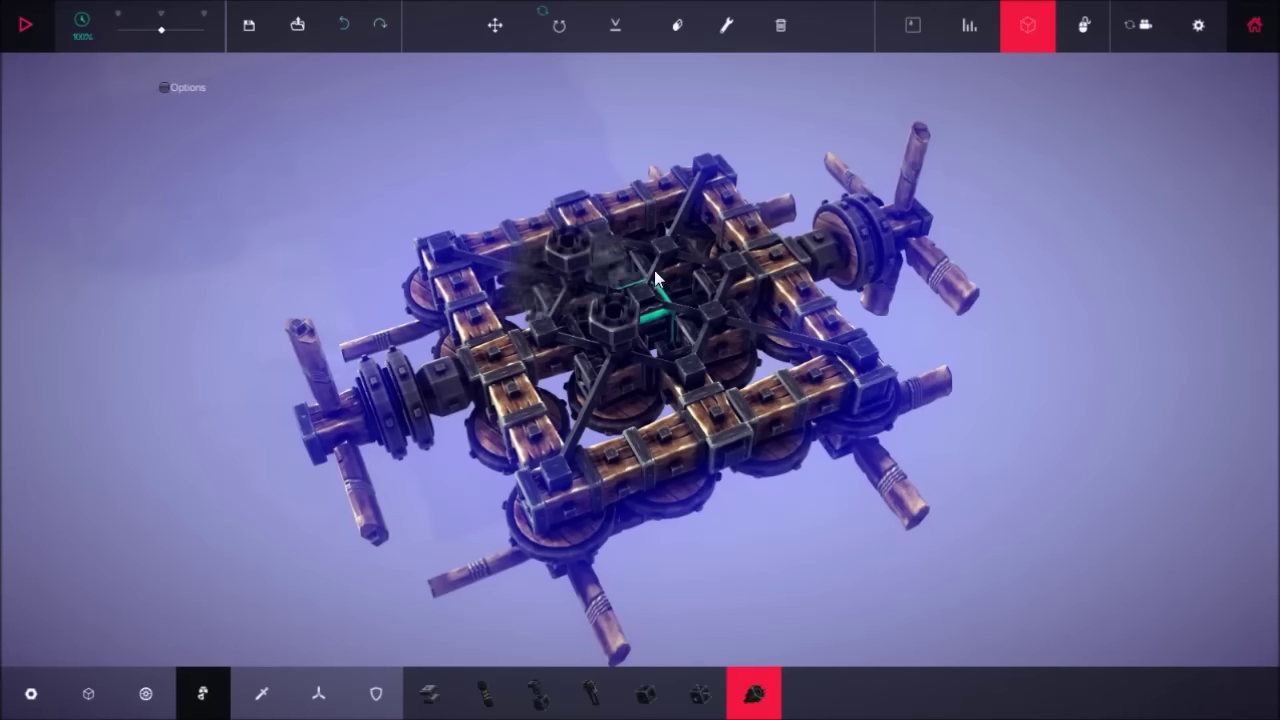
left_click(663, 278)
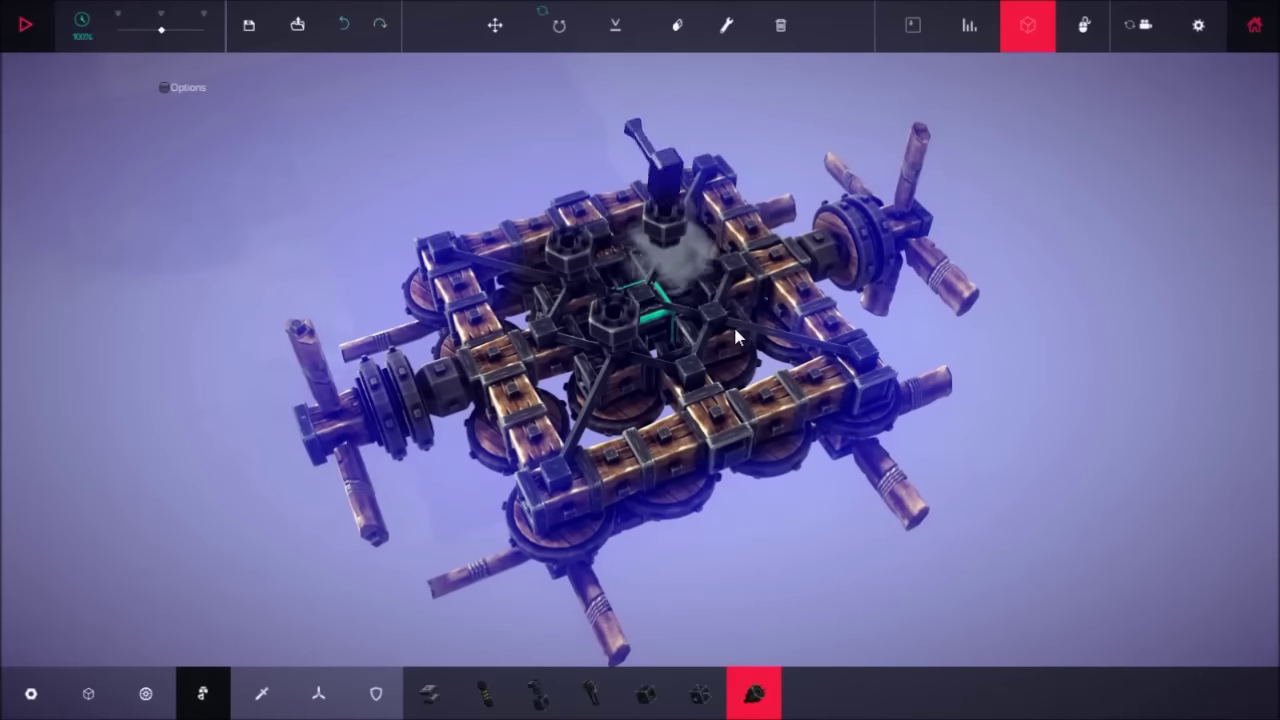
left_click(713, 328)
left_click_drag(654, 332, 698, 334)
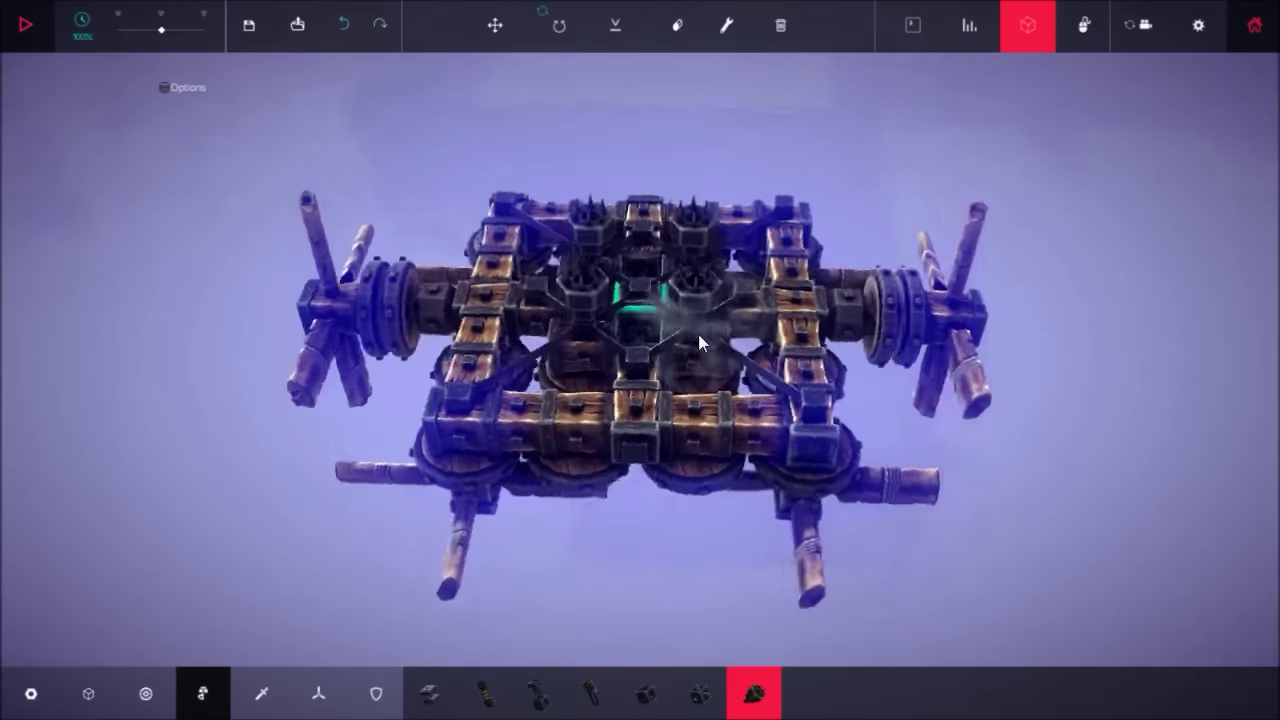
key("space")
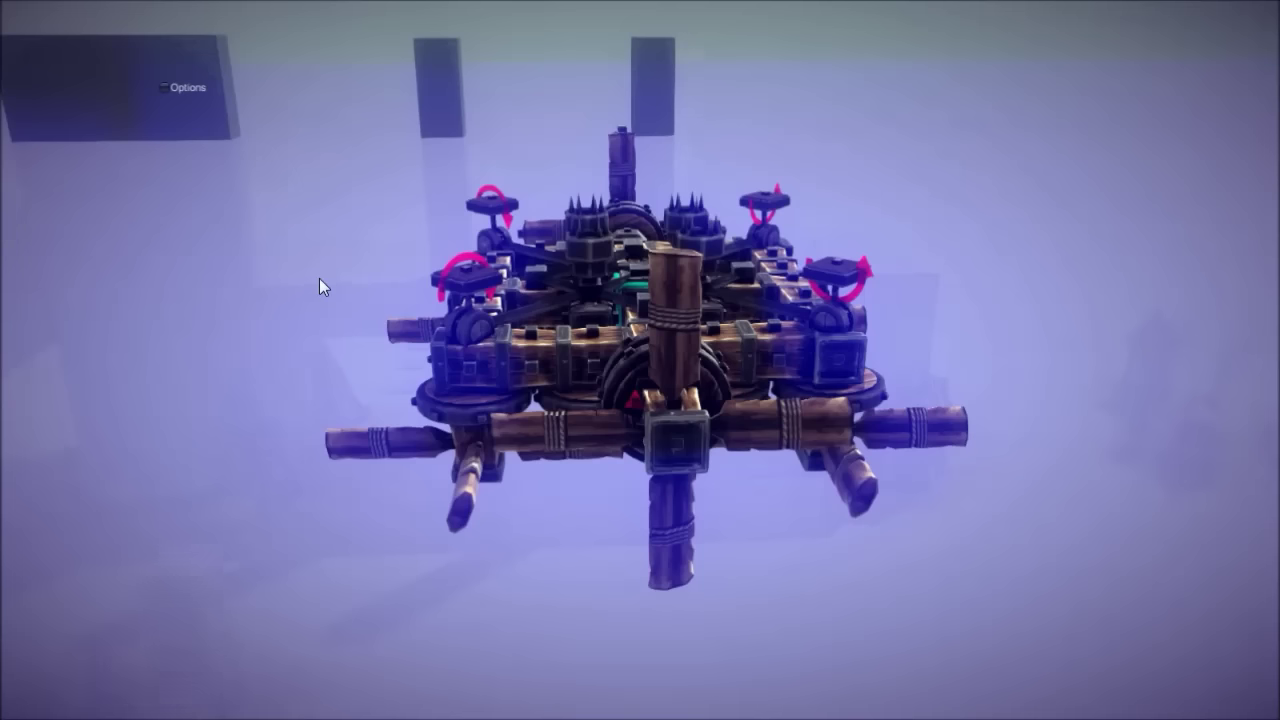
Step: Orbit around the spinning machine as knights hang from its grabber arms
left_click_drag(319, 288, 546, 248)
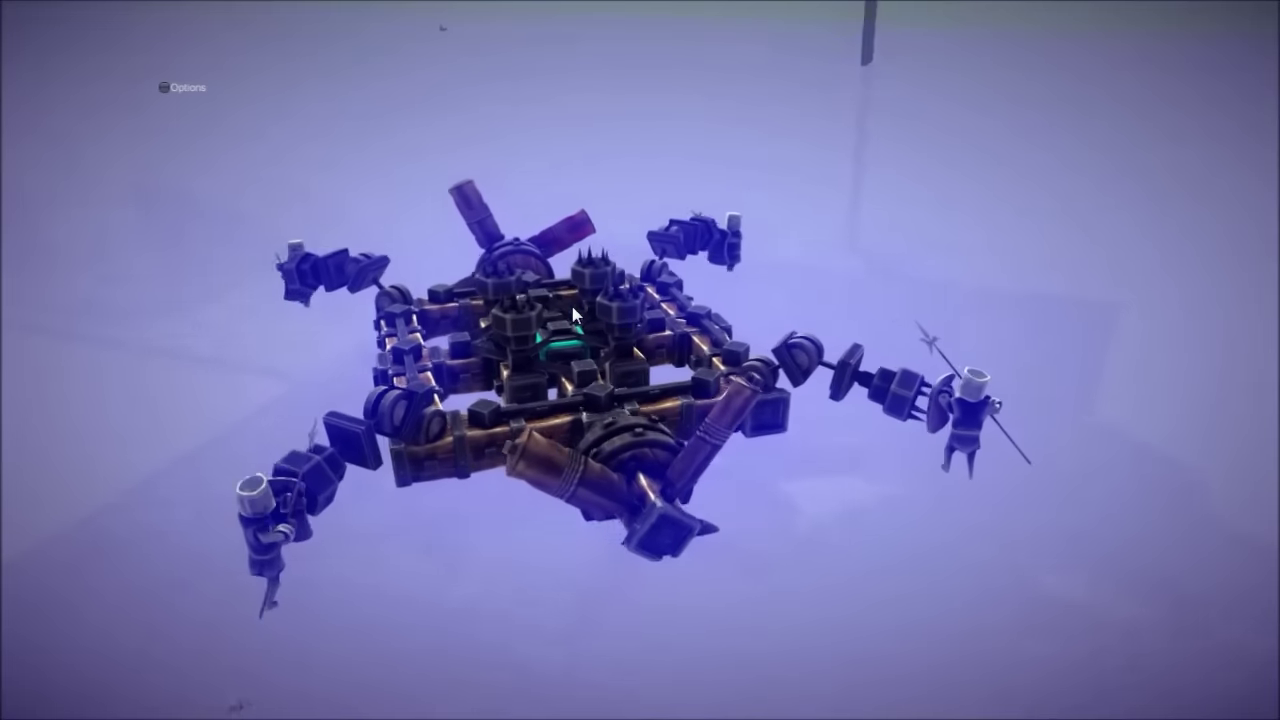
scroll(572, 306, "up", 5)
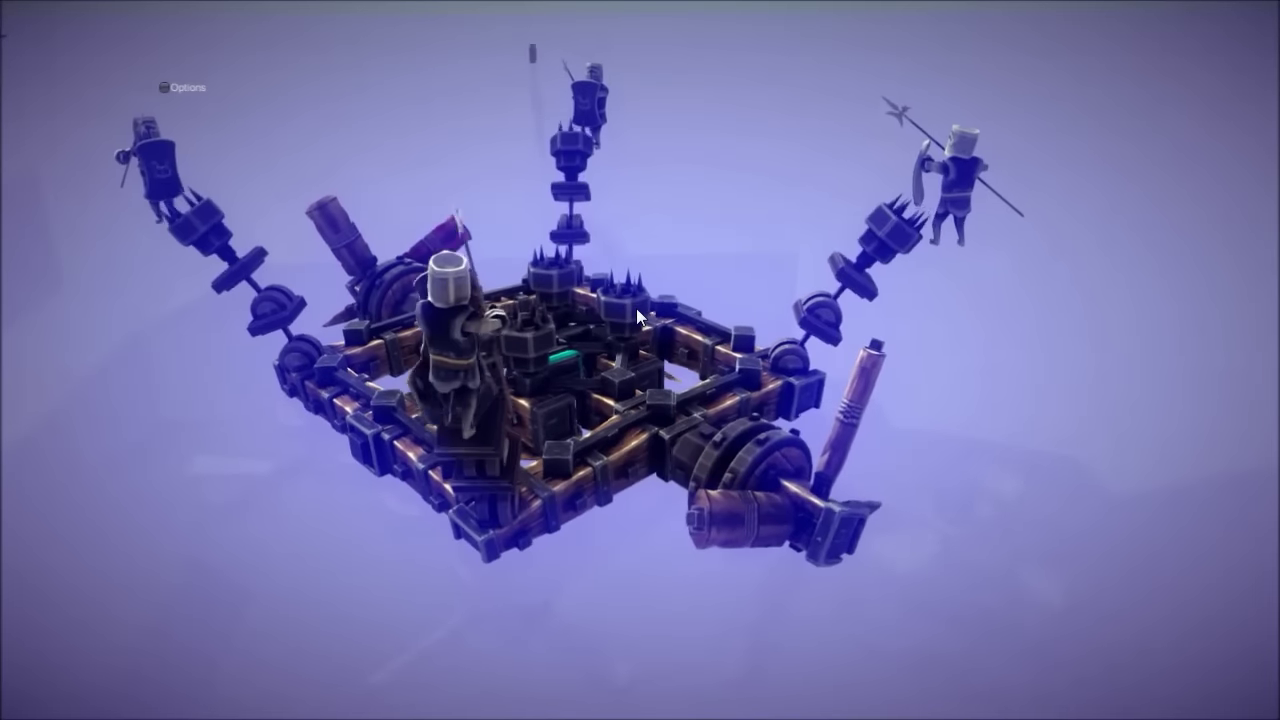
Step: Stop the simulation so the wrecked machine resets intact with empty grabbers
left_click_drag(636, 308, 548, 326)
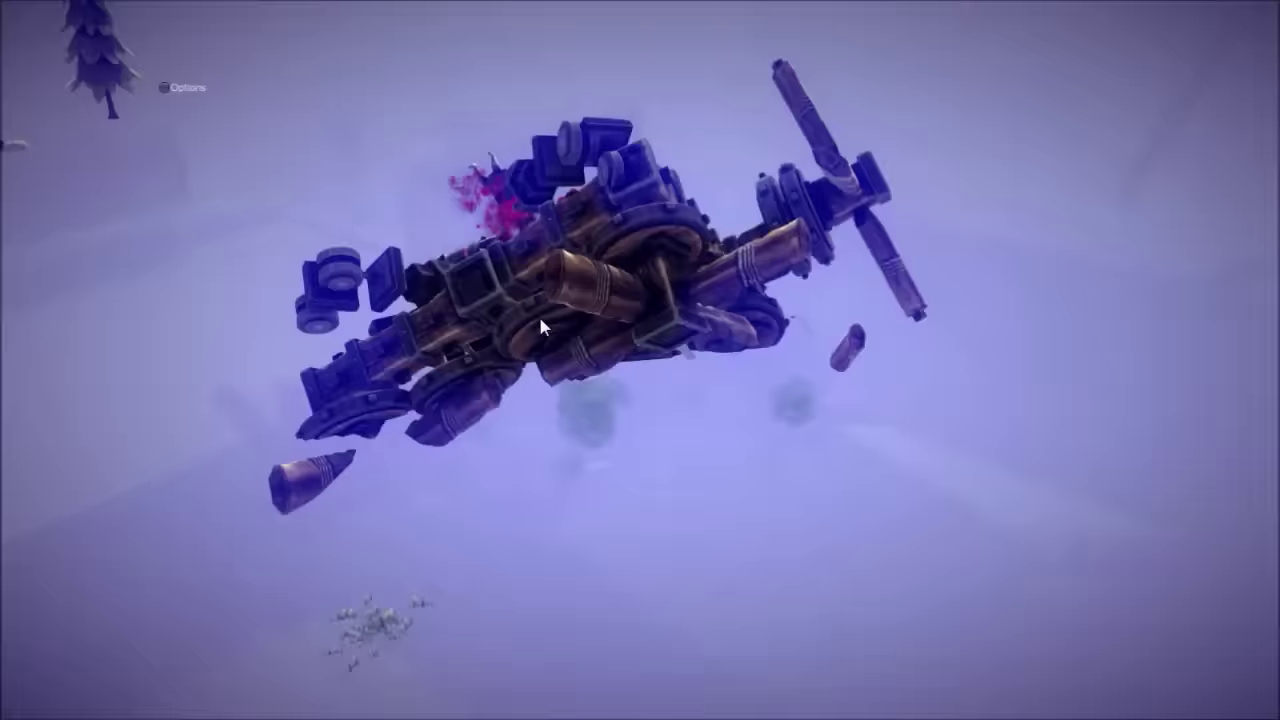
key("space")
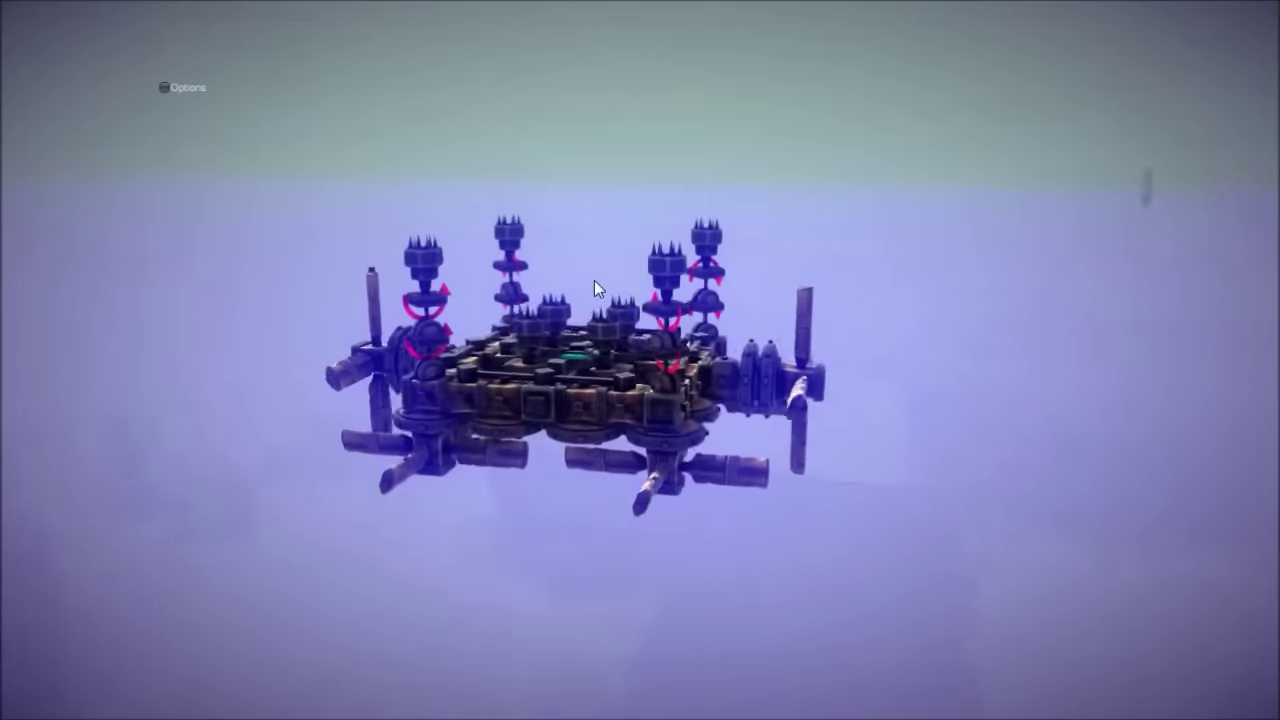
mouse_move(733, 300)
left_mouse_down()
mouse_move(1104, 385)
mouse_move(1124, 352)
left_mouse_up()
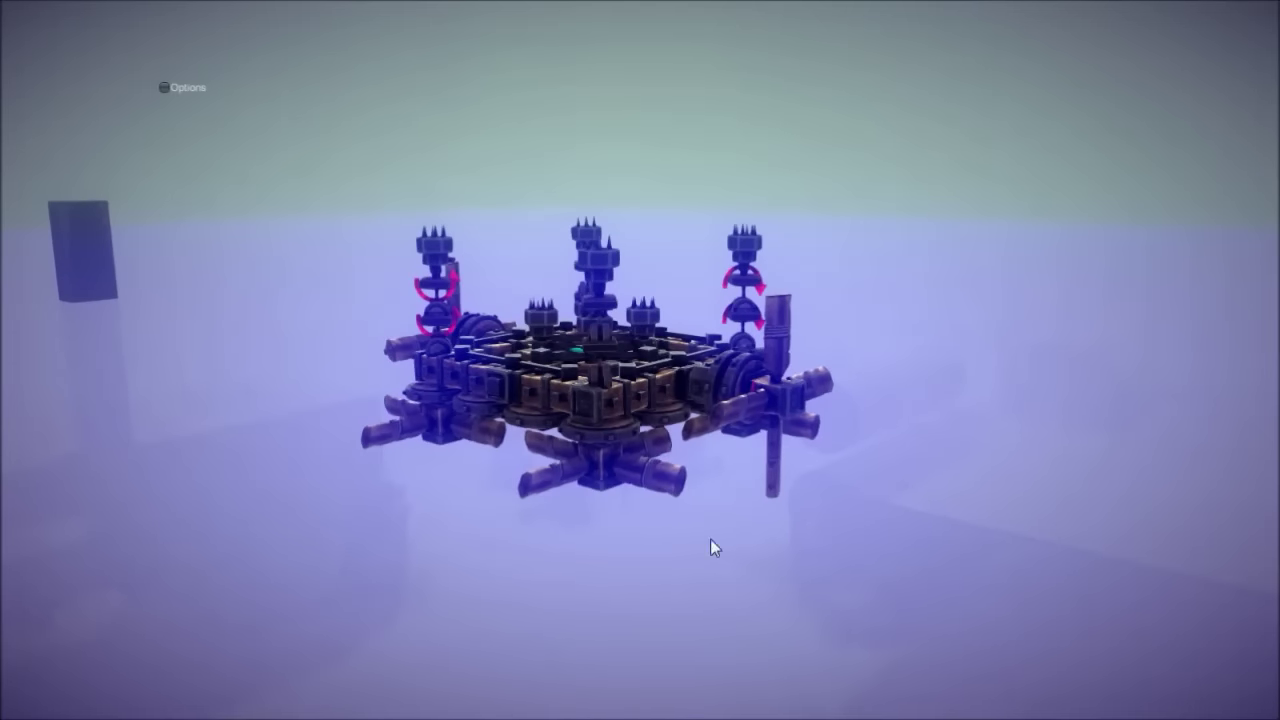
mouse_move(827, 555)
left_mouse_down()
mouse_move(785, 569)
mouse_move(899, 565)
mouse_move(835, 597)
mouse_move(710, 575)
left_mouse_up()
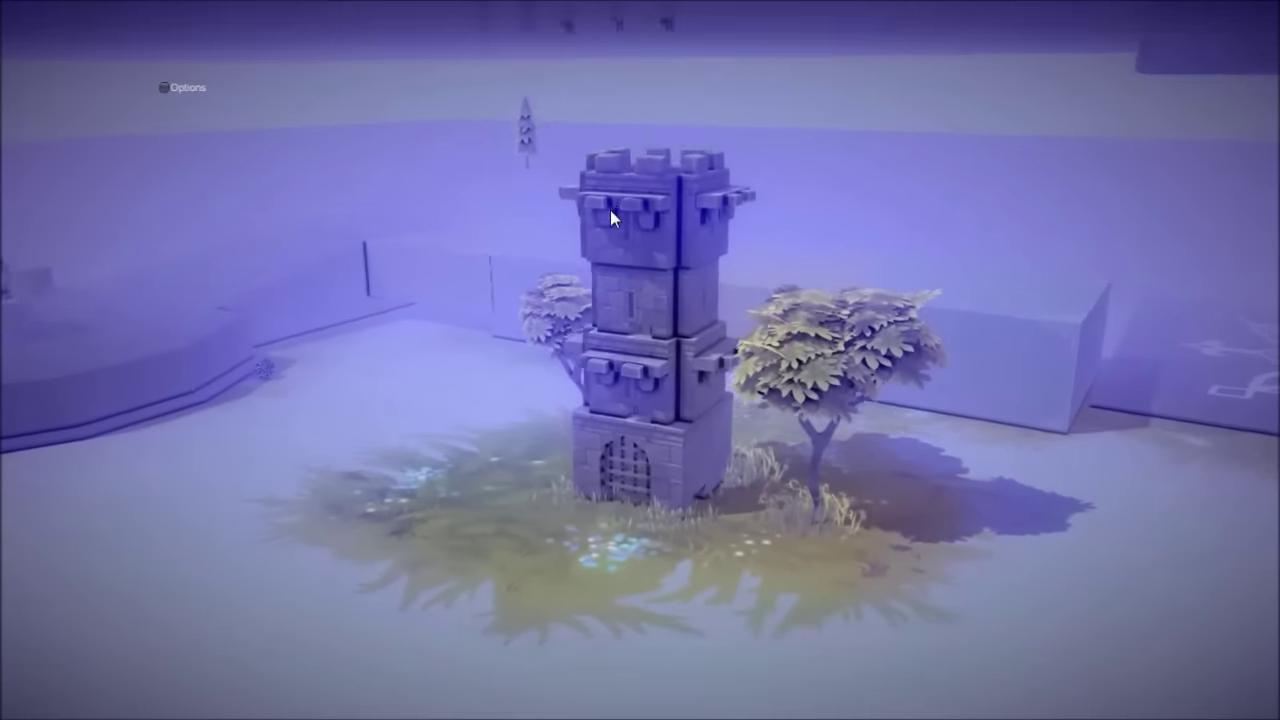
left_click_drag(566, 250, 604, 328)
scroll(592, 280, "down", 2)
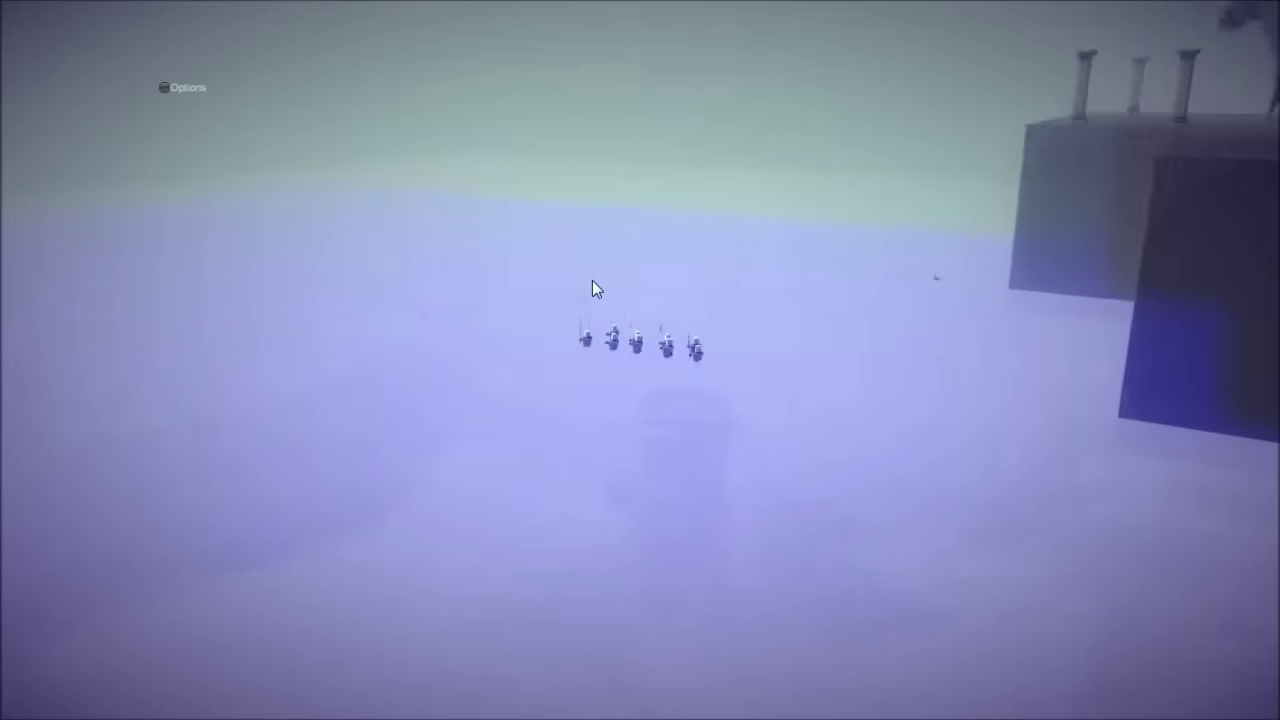